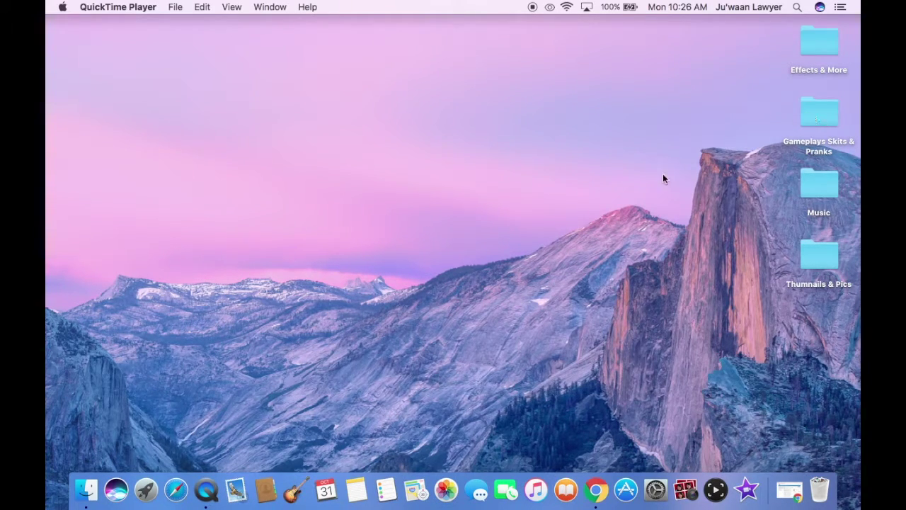
Step: Add the Mario Maker gameplay video from the Gameplays Skits & Pranks folder to the timeline
double_click(819, 120)
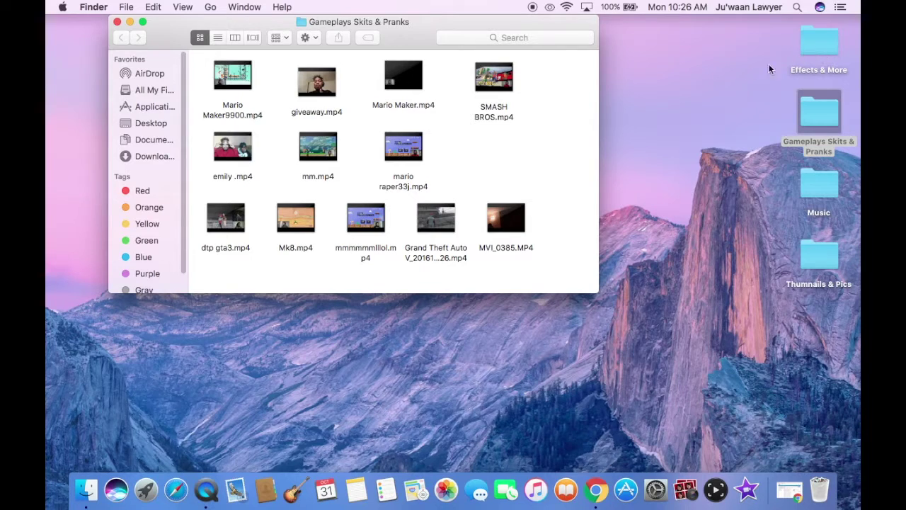
left_click_drag(506, 219, 820, 365)
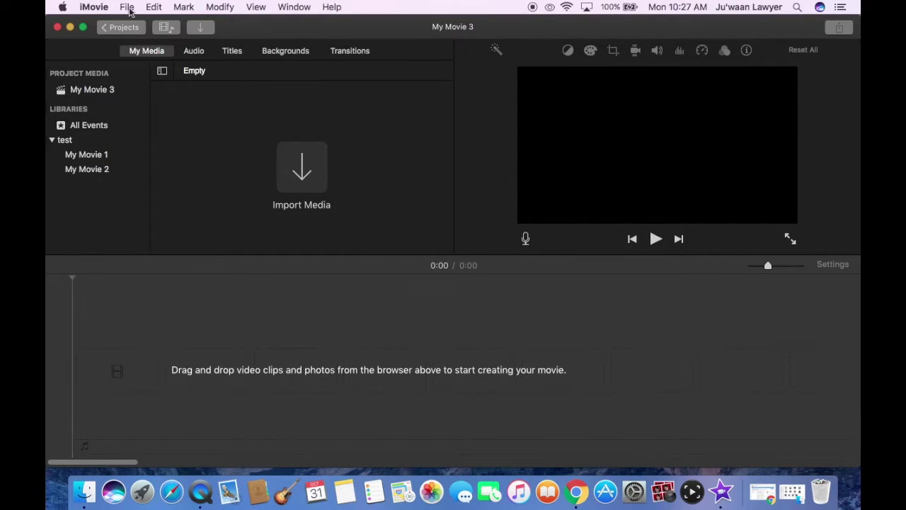
left_click_drag(230, 28, 182, 29)
left_click_drag(257, 37, 182, 37)
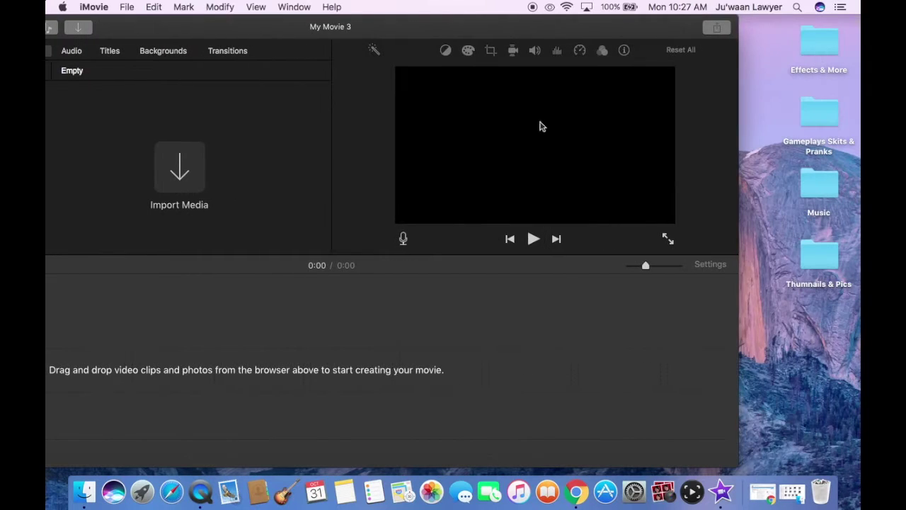
double_click(822, 114)
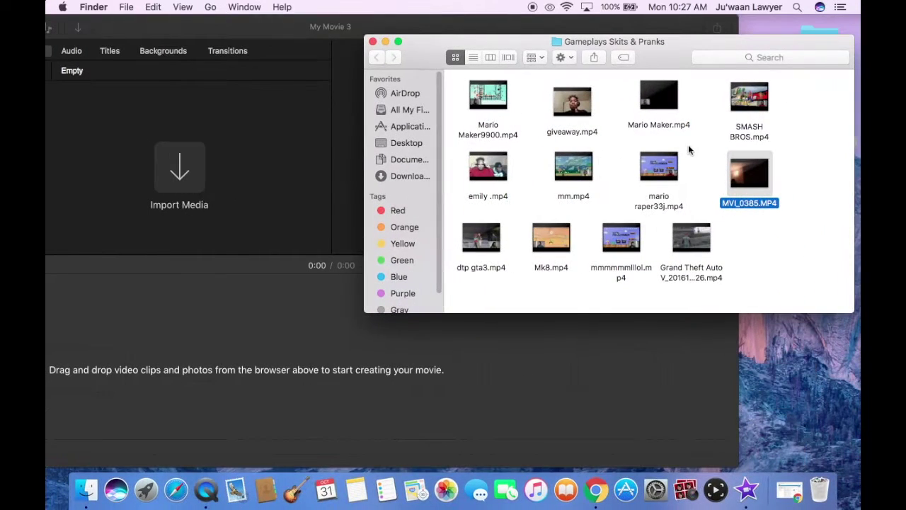
left_click_drag(621, 241, 584, 357)
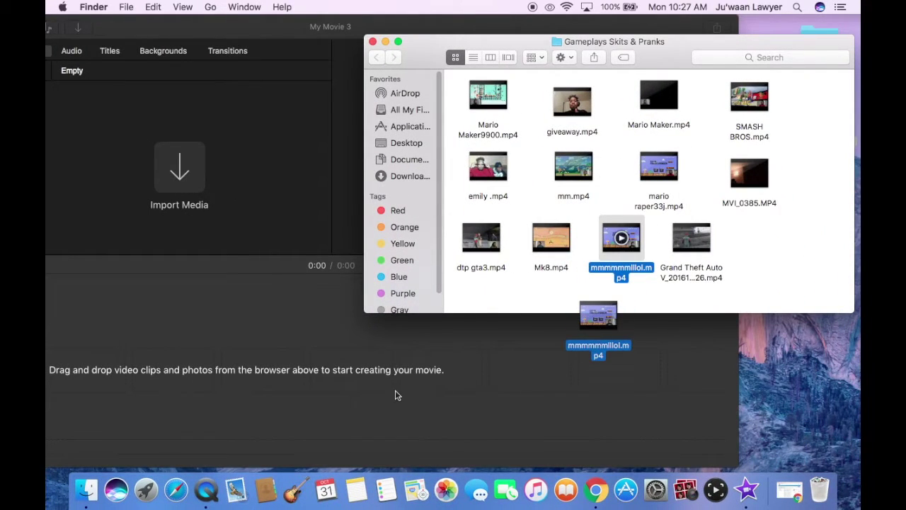
left_click_drag(396, 395, 333, 361)
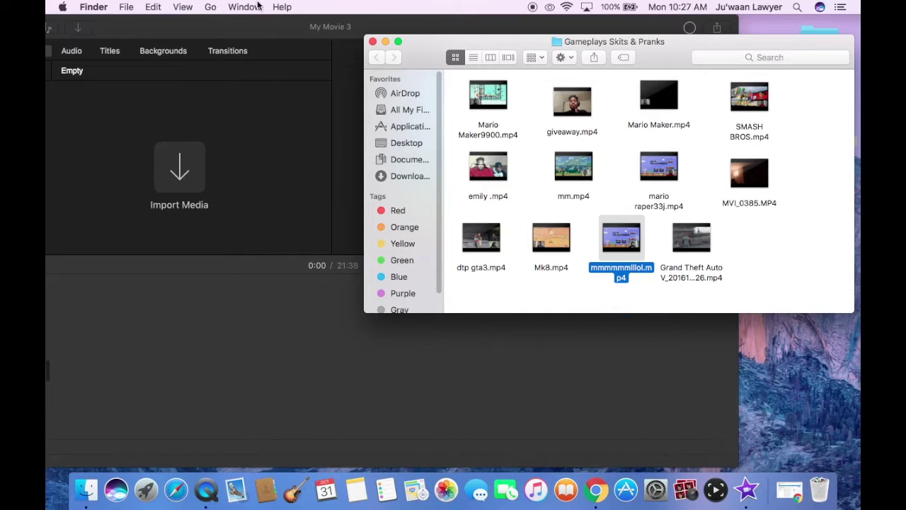
Step: Zoom the timeline in on the 21:38 gameplay clip and select it
left_click(257, 24)
left_click_drag(376, 21, 436, 25)
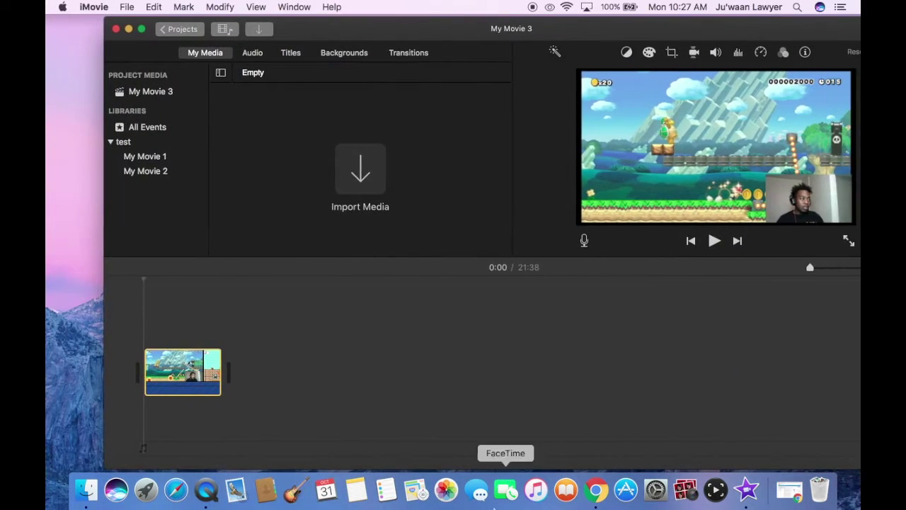
left_click_drag(562, 28, 525, 26)
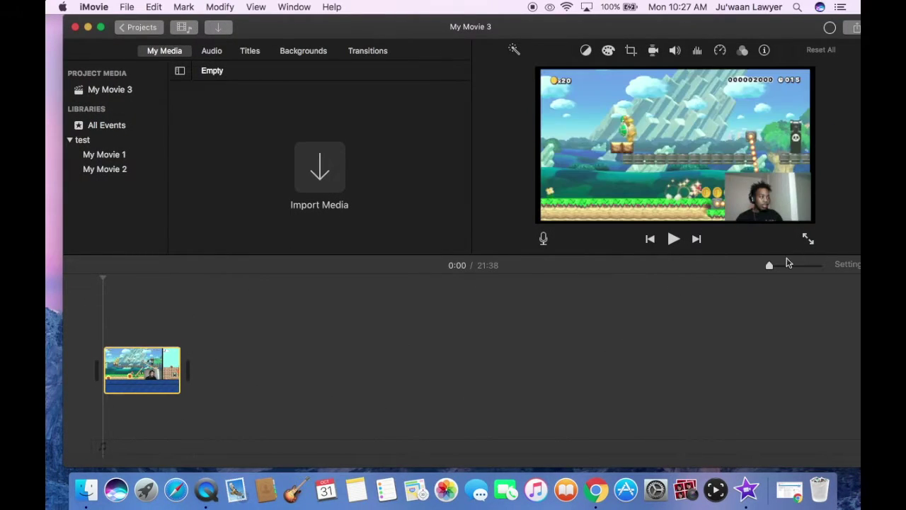
mouse_move(768, 265)
left_mouse_down()
mouse_move(811, 264)
mouse_move(783, 265)
left_mouse_up()
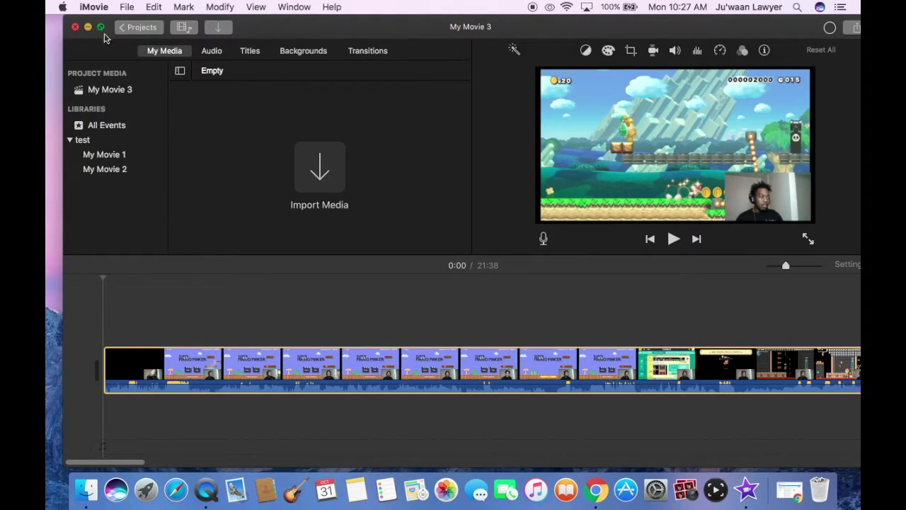
left_click(101, 27)
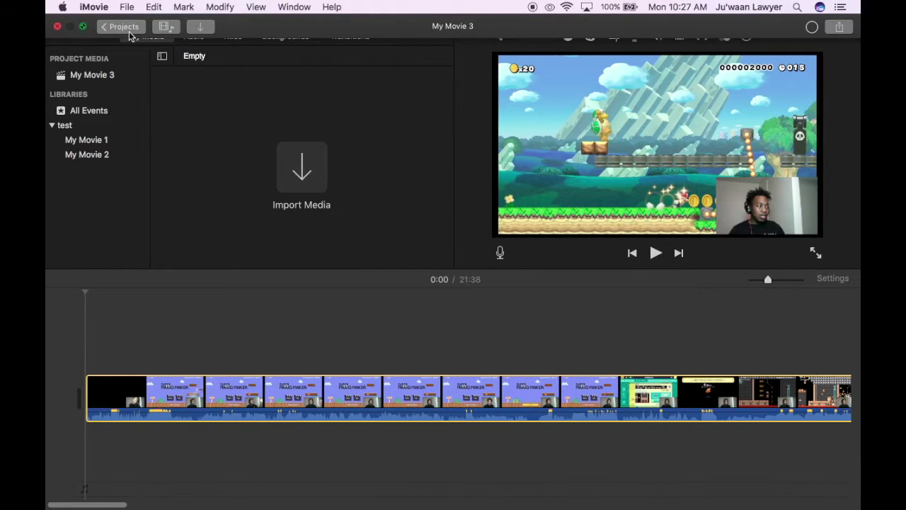
left_click(83, 26)
left_click_drag(556, 31, 469, 20)
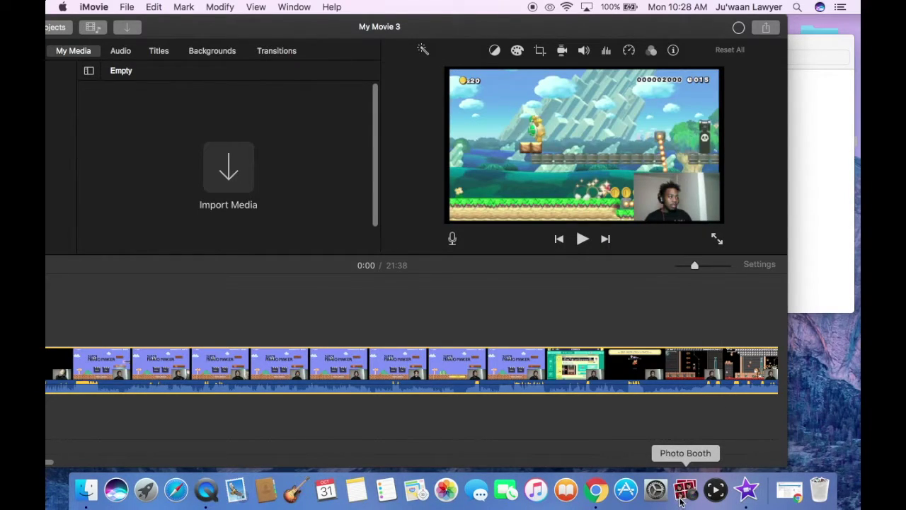
left_click(490, 304)
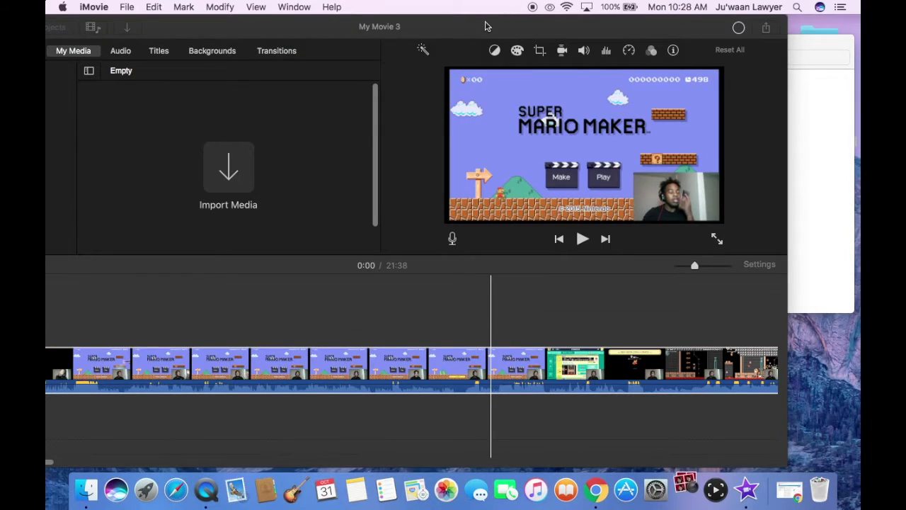
left_click_drag(485, 26, 529, 26)
left_click(304, 382)
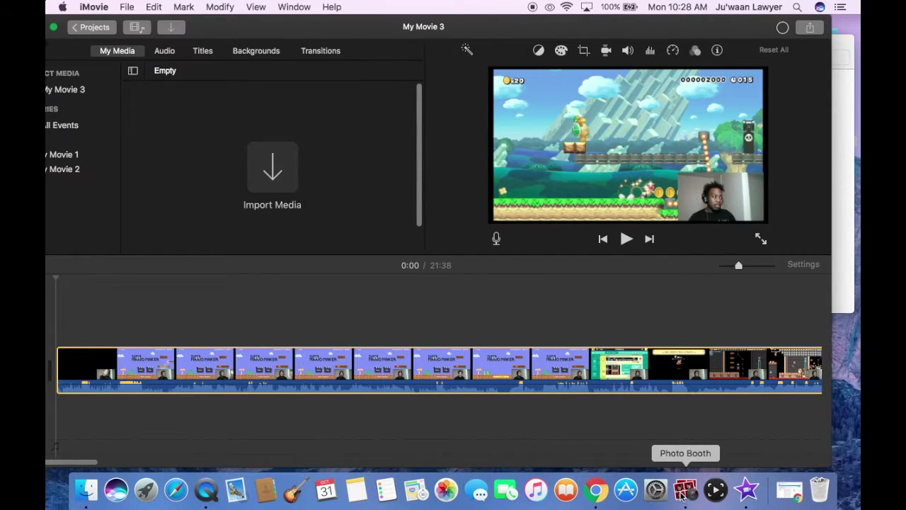
Step: Drag the Photo Booth webcam recording above the gameplay clip, then quit Photo Booth
left_click(684, 490)
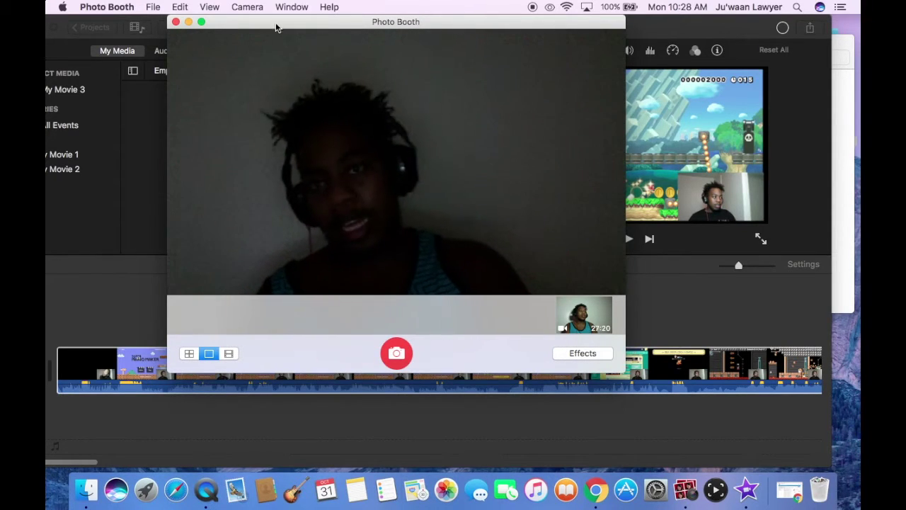
left_click_drag(279, 22, 387, 16)
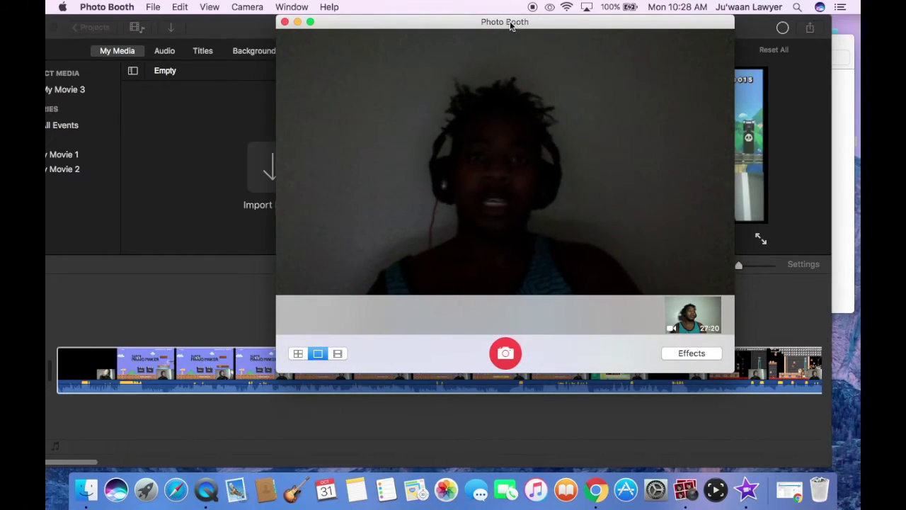
left_click_drag(516, 20, 547, 21)
left_click_drag(722, 314, 85, 318)
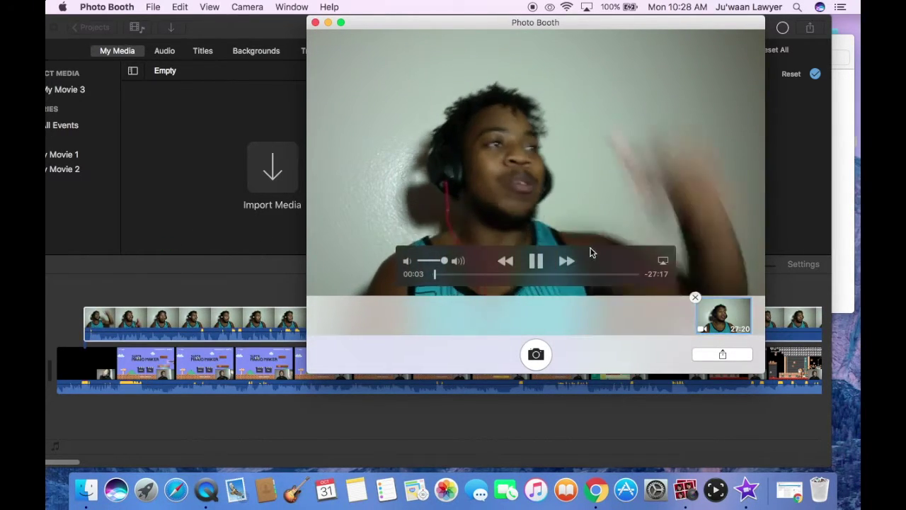
left_click(535, 261)
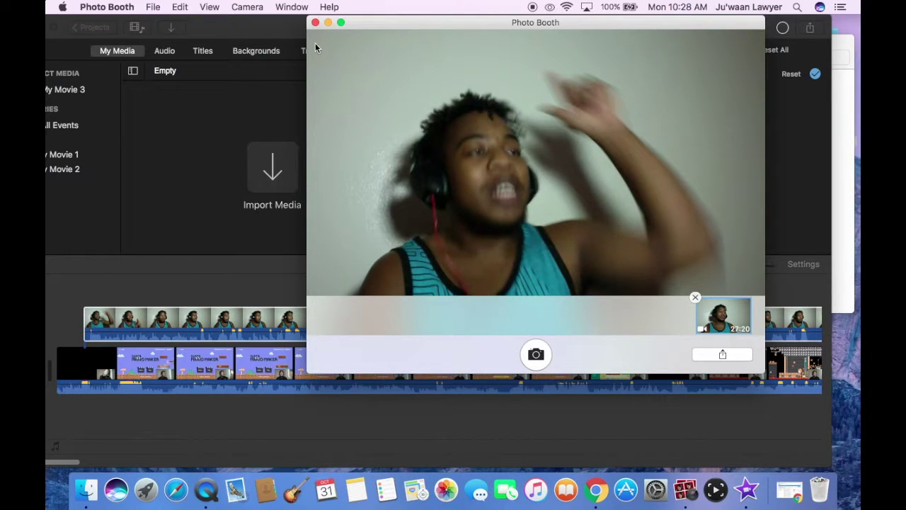
left_click(315, 22)
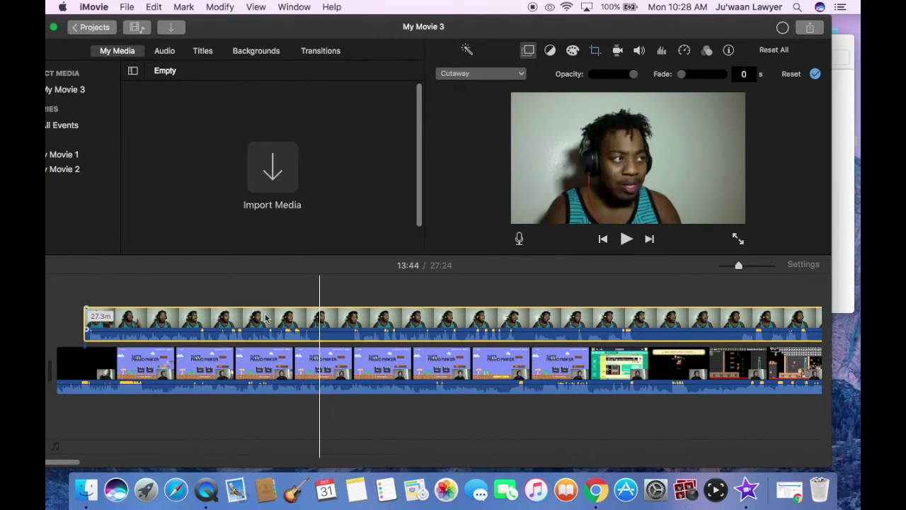
Step: Make the webcam clip a Picture in Picture inset at bottom-right and preview playback
left_click_drag(264, 27, 292, 31)
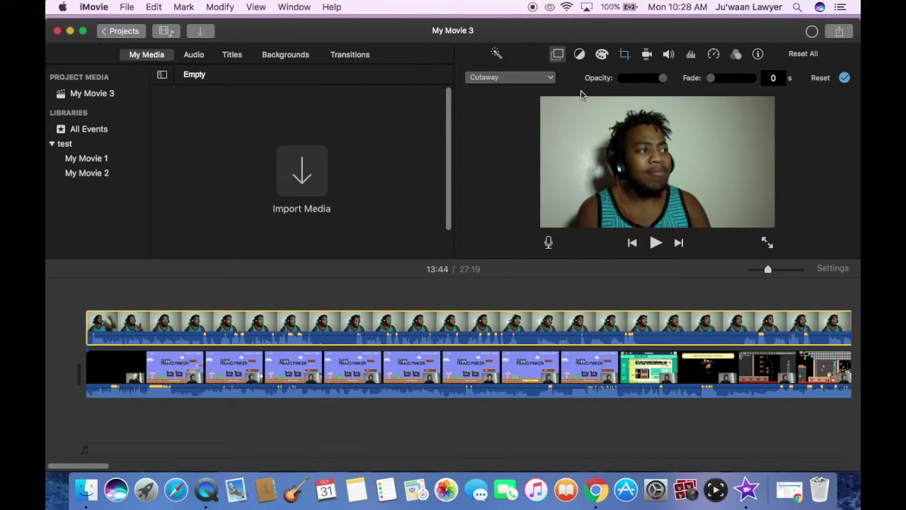
left_click(552, 78)
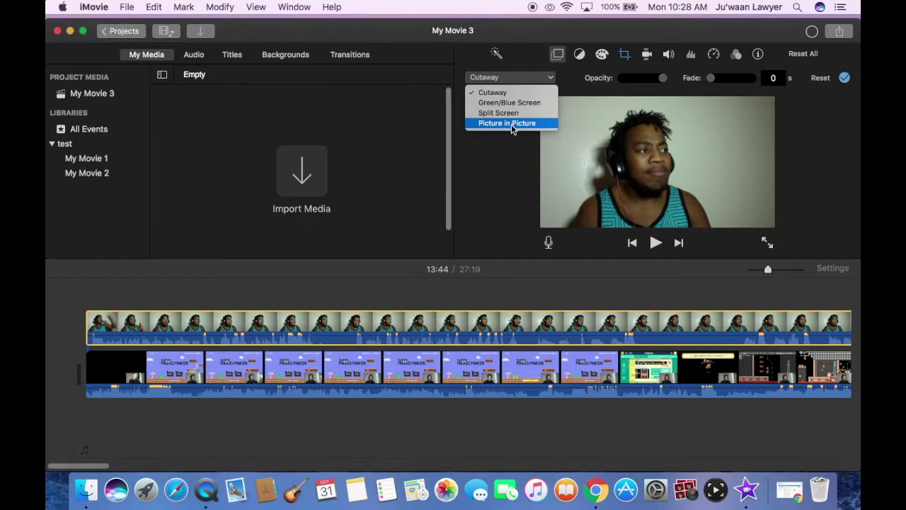
left_click(512, 125)
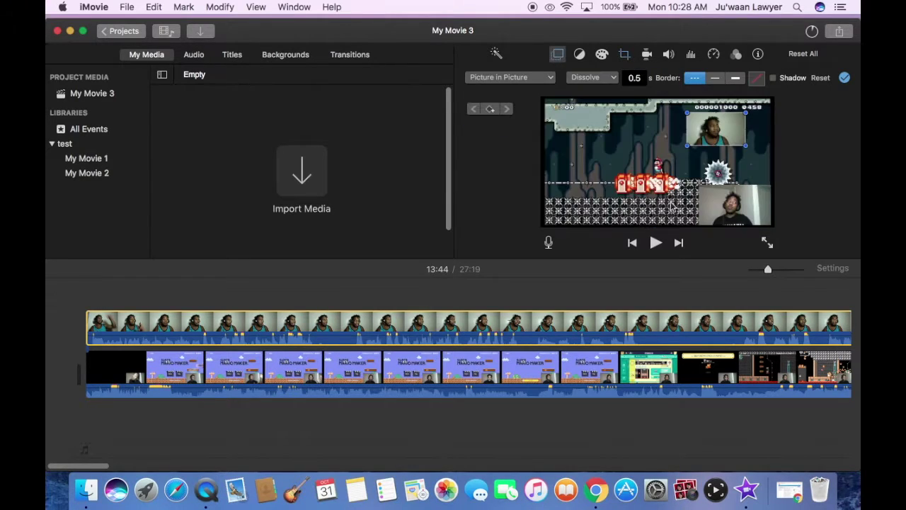
mouse_move(714, 132)
left_mouse_down()
mouse_move(550, 215)
mouse_move(725, 202)
mouse_move(738, 211)
left_mouse_up()
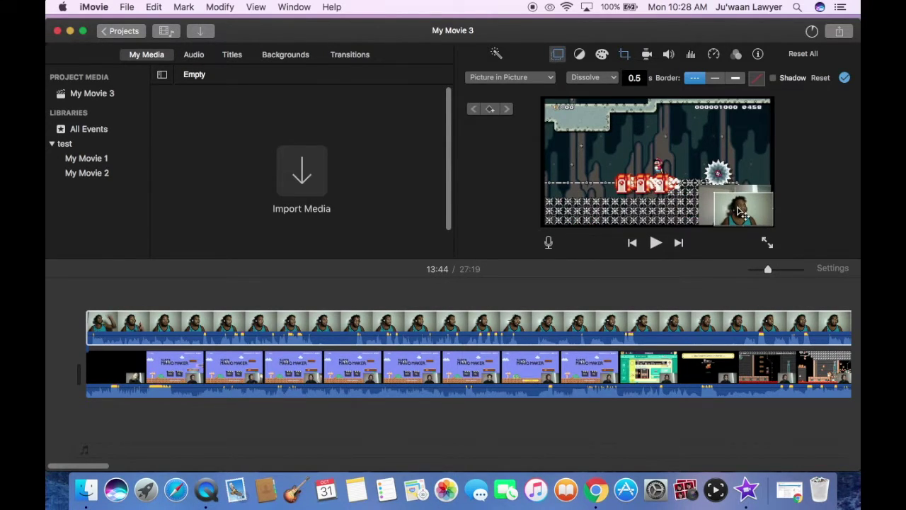
left_click(701, 185)
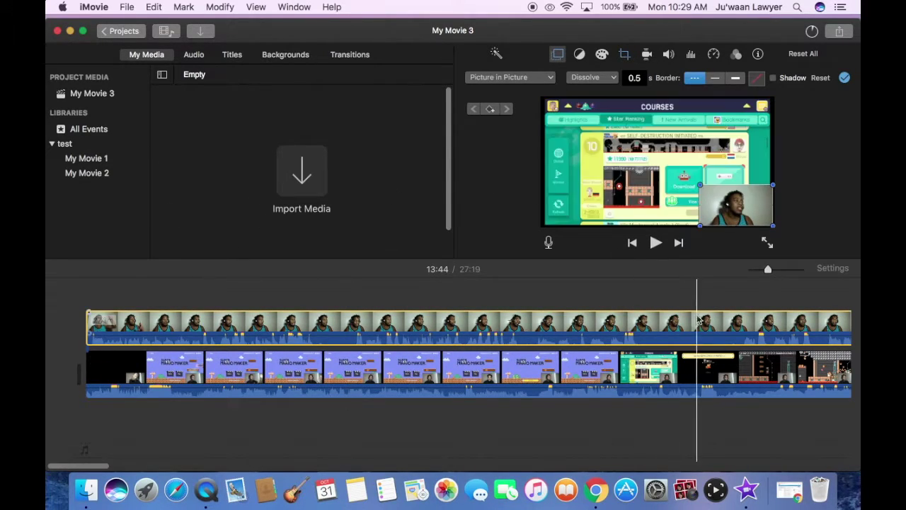
left_click(655, 243)
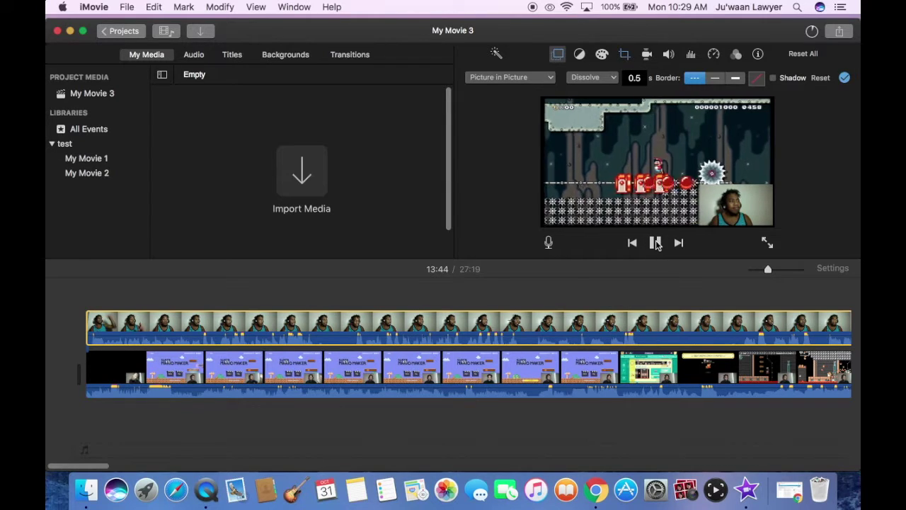
left_click(655, 243)
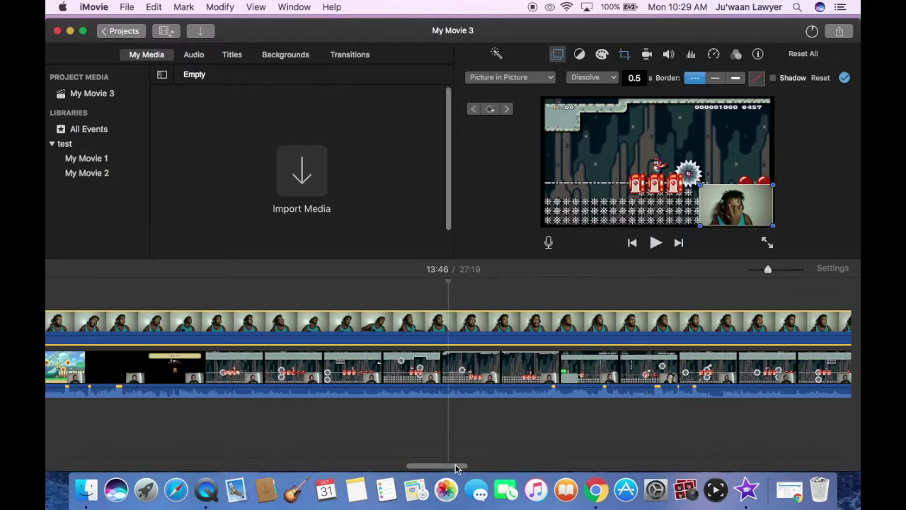
left_click_drag(455, 464, 72, 434)
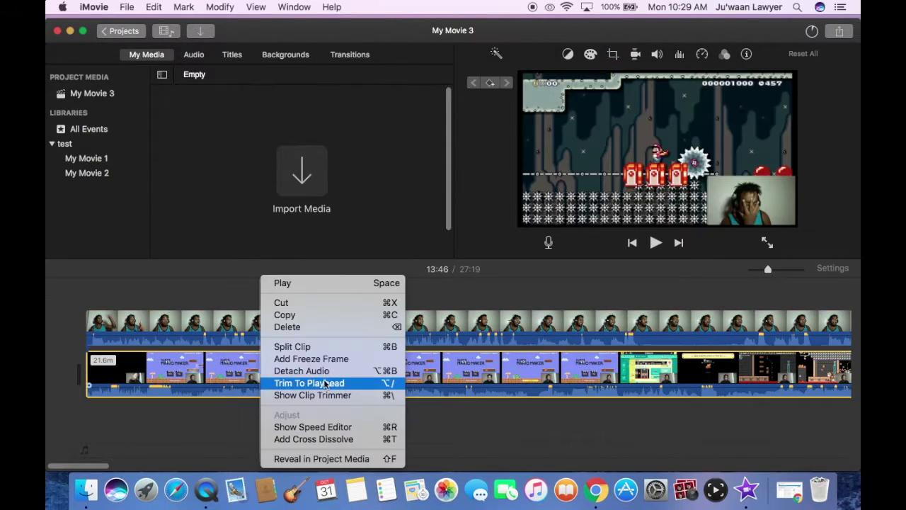
Step: Split the gameplay and webcam clips at the playhead
right_click(261, 367)
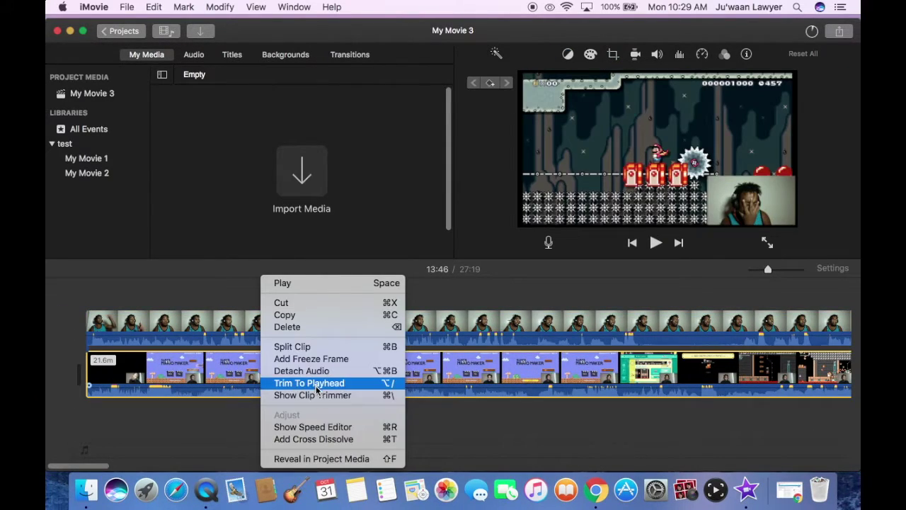
left_click(299, 347)
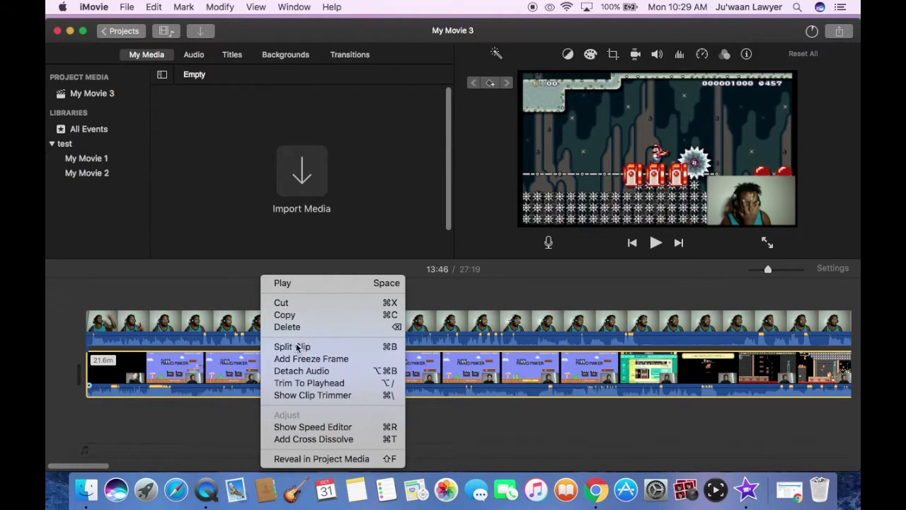
left_click(350, 346)
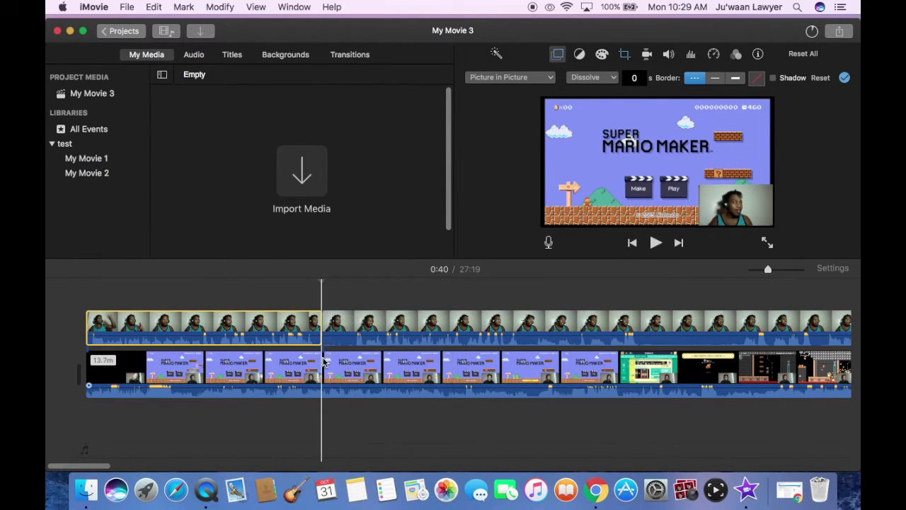
right_click(324, 362)
left_click(350, 346)
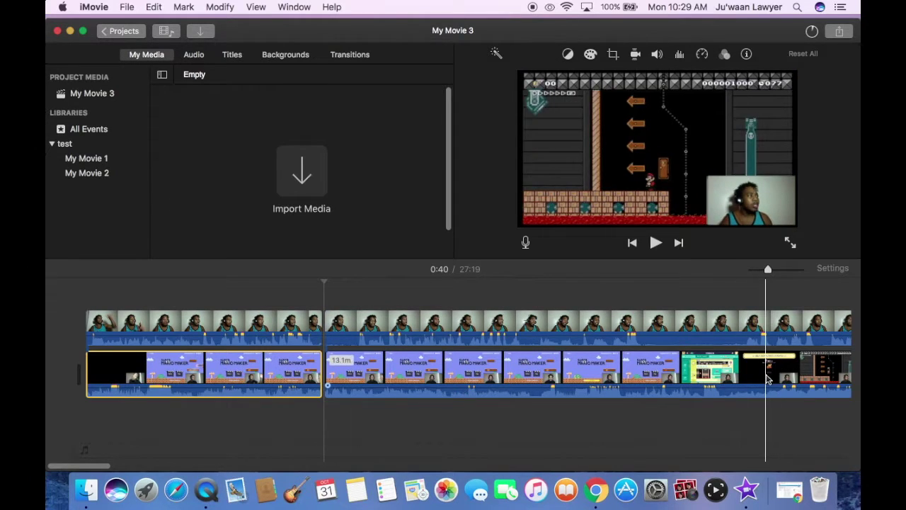
left_click_drag(83, 466, 103, 466)
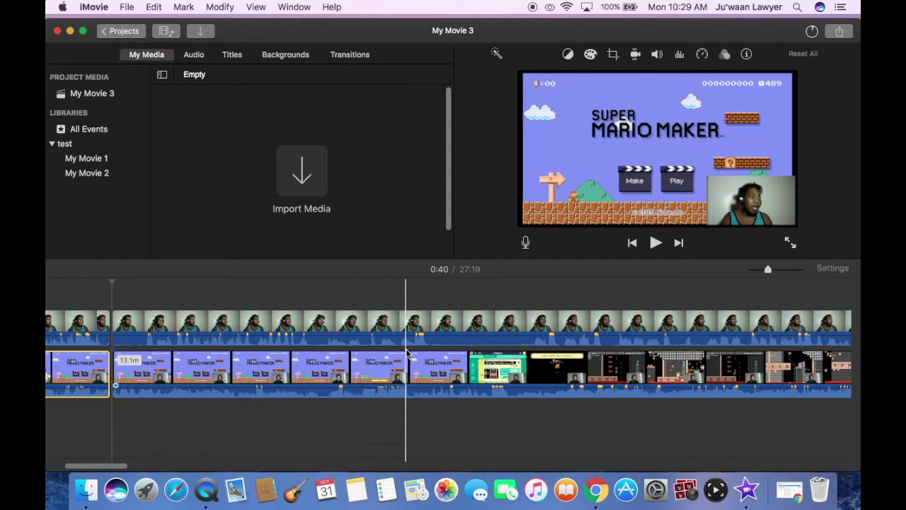
right_click(405, 372)
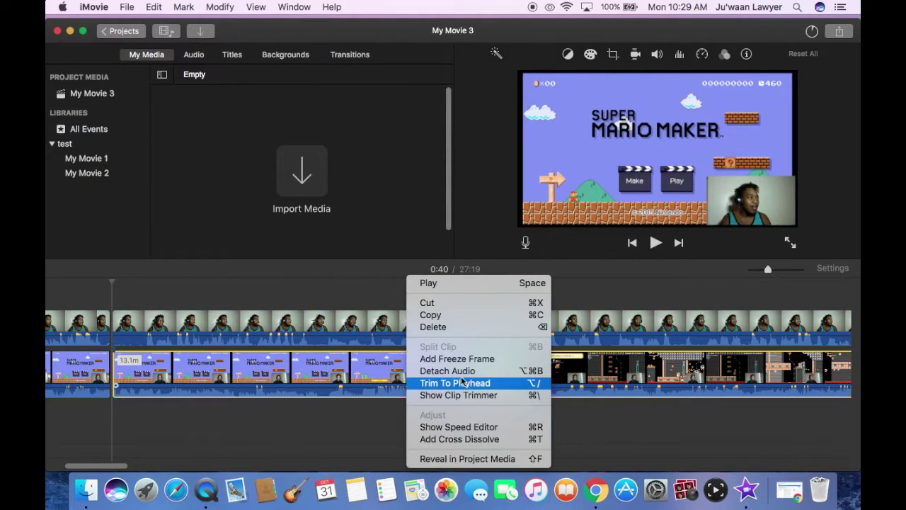
left_click(424, 360)
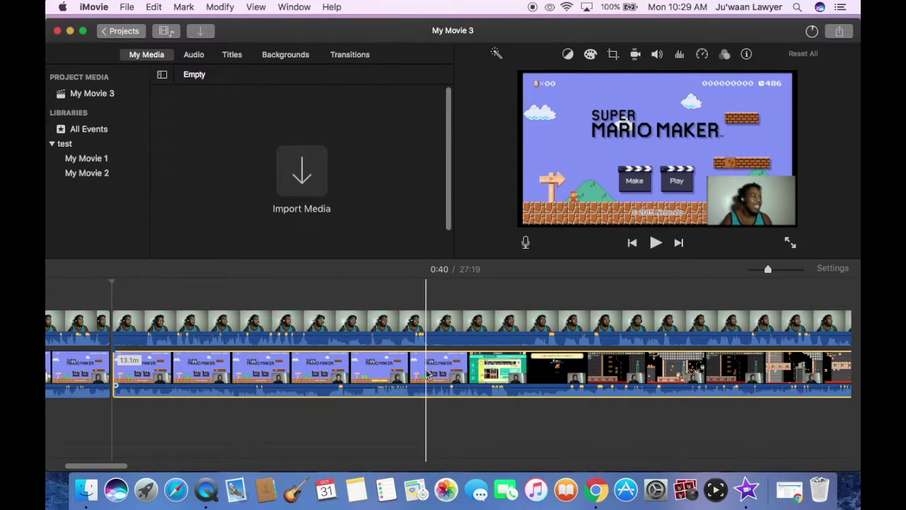
Step: Split both clips at 1:33 and delete the 52.9-second gameplay section
right_click(425, 373)
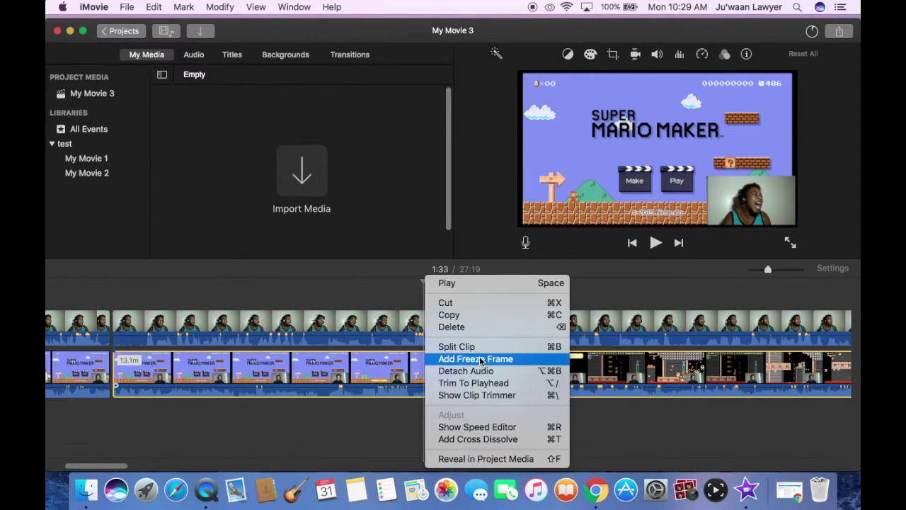
left_click(441, 346)
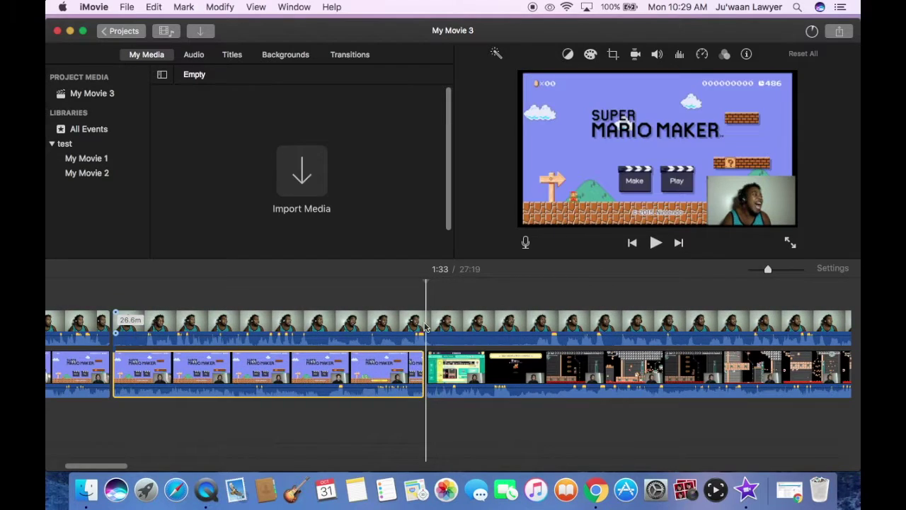
right_click(427, 325)
left_click(462, 347)
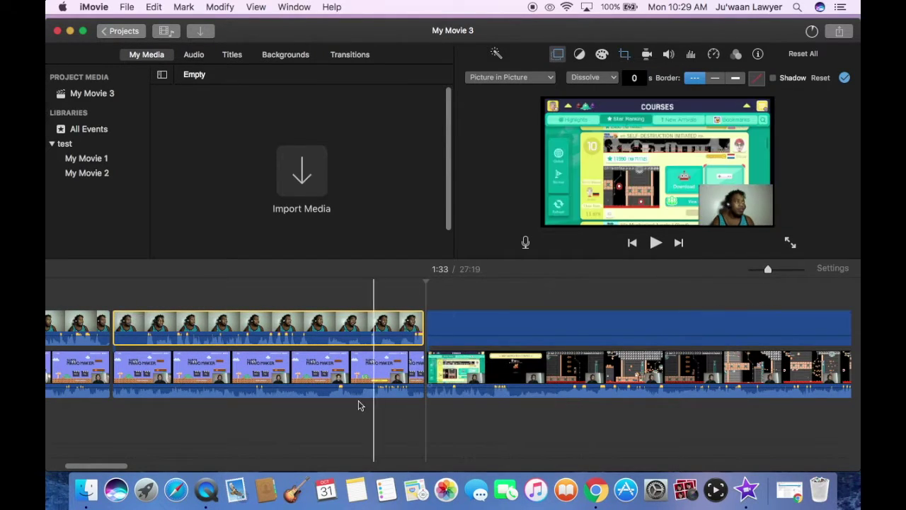
right_click(333, 371)
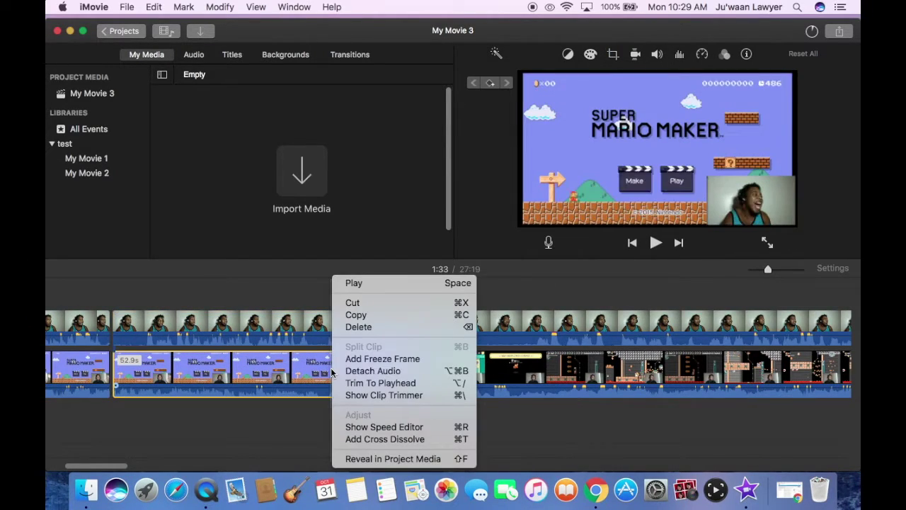
left_click(361, 328)
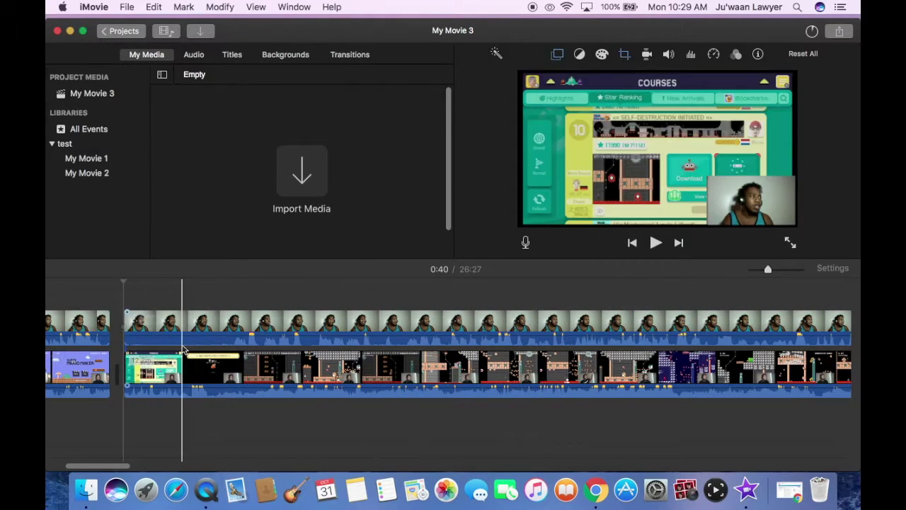
left_click_drag(124, 466, 71, 465)
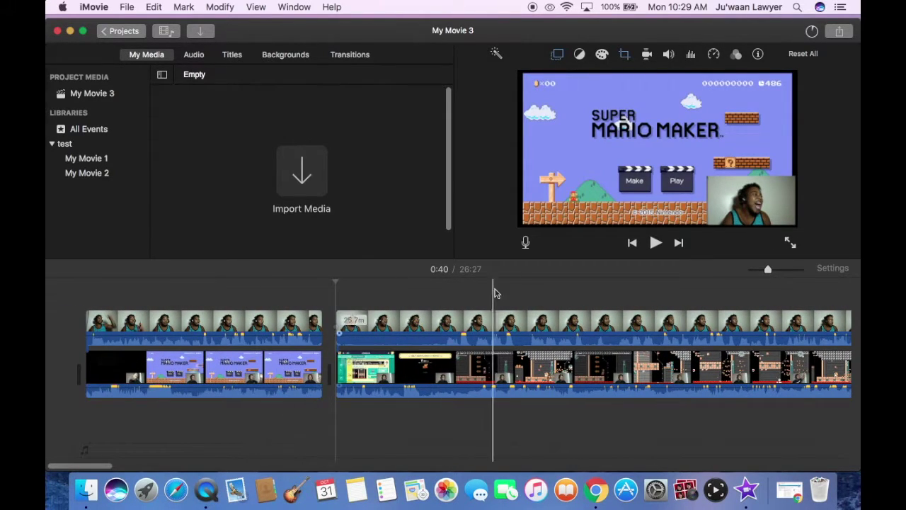
Step: Browse the viewing and window arrangement menus without changing anything
right_click(446, 367)
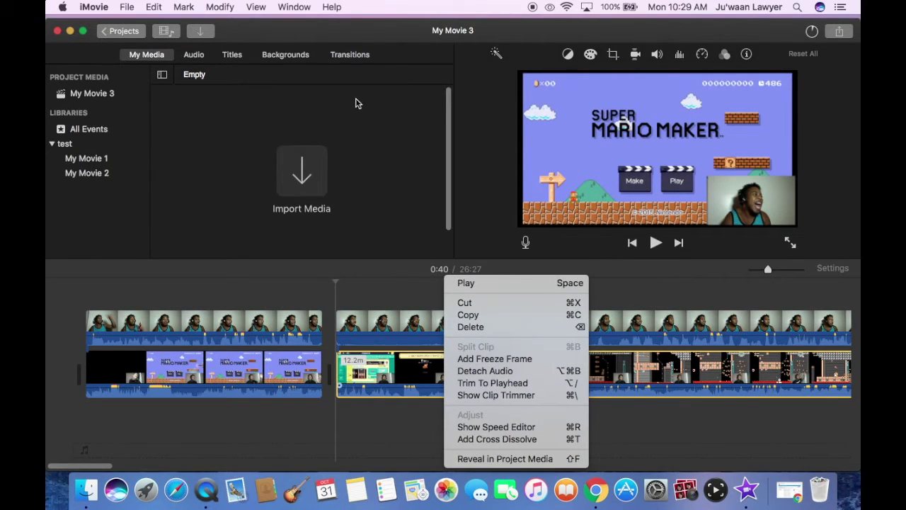
left_click(333, 78)
left_click(266, 7)
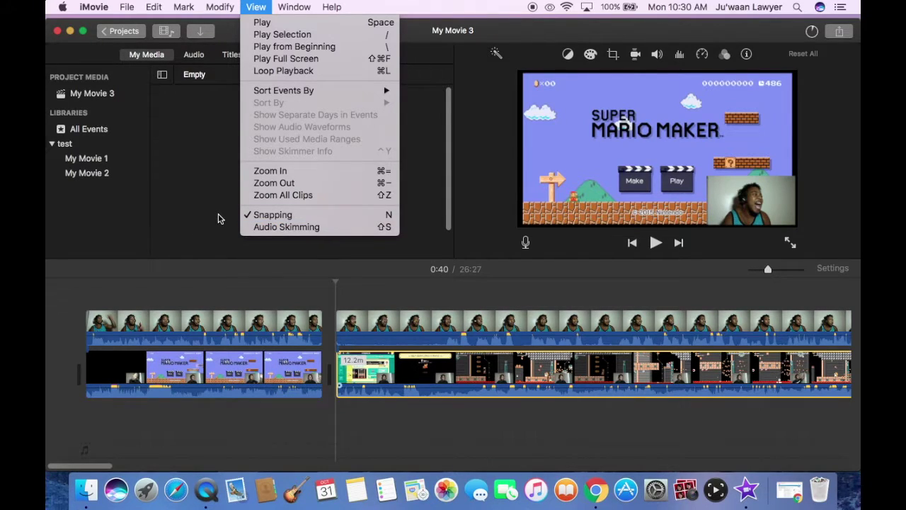
left_click(382, 295)
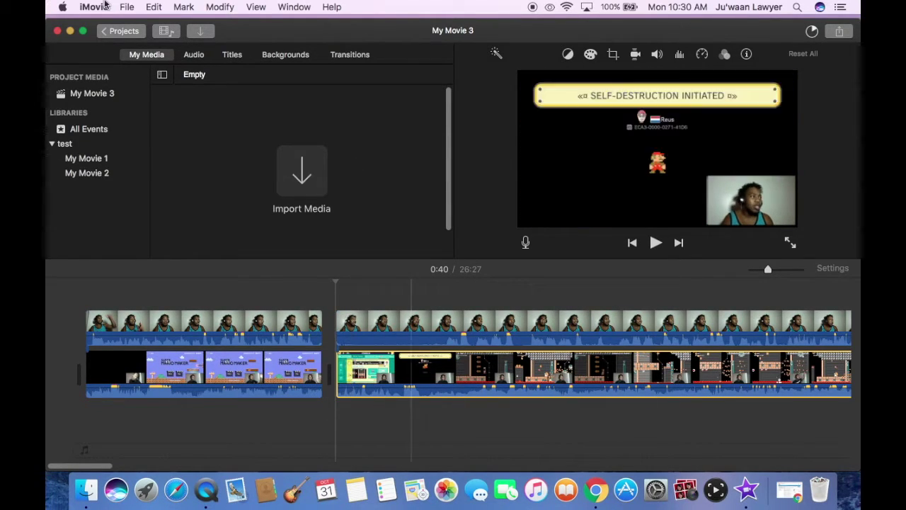
left_click(256, 7)
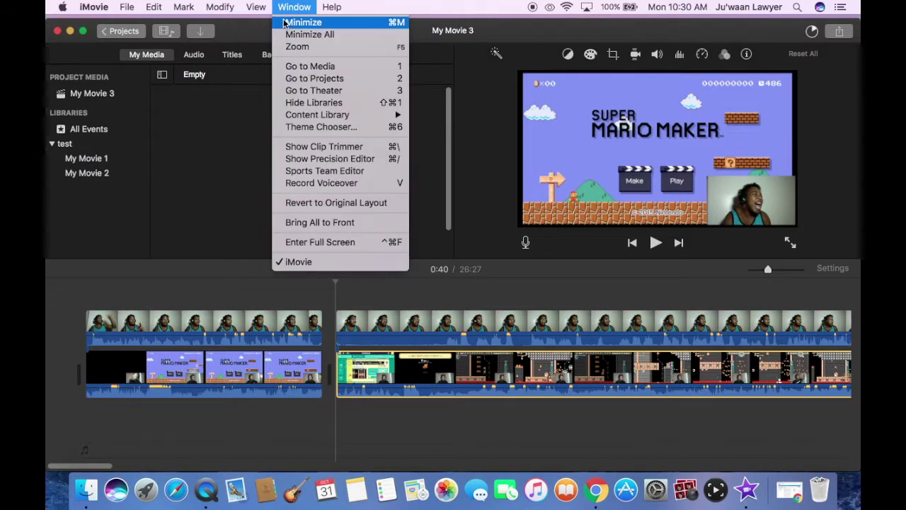
left_click(462, 286)
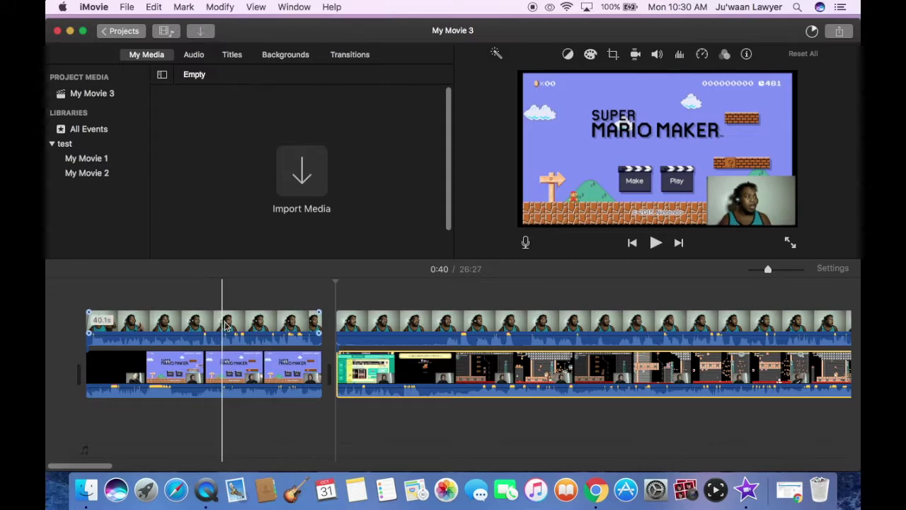
Step: Split both clips at 1:01 and delete the 21.4-second gameplay section
right_click(466, 329)
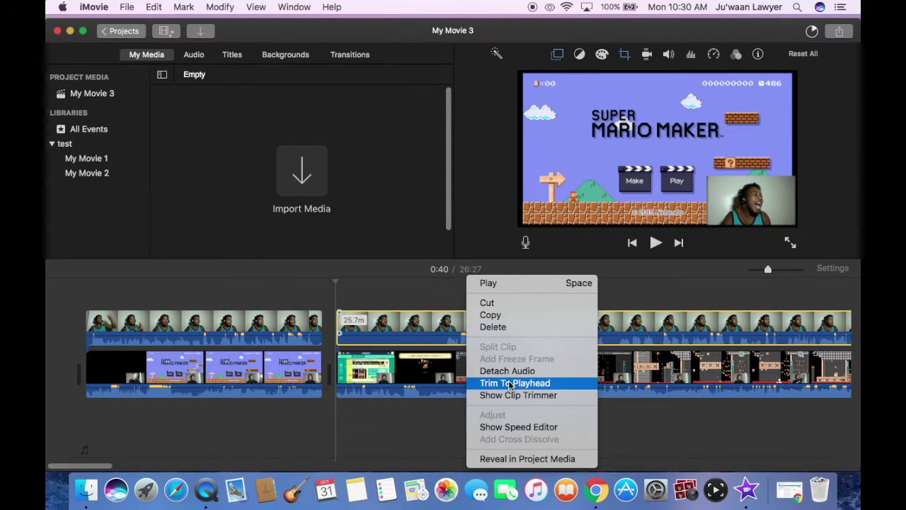
left_click(457, 322)
right_click(461, 327)
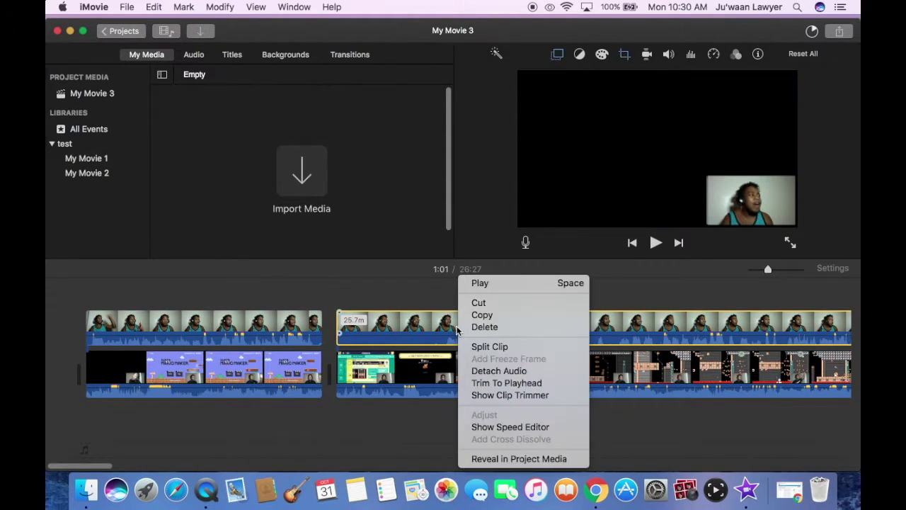
left_click(475, 347)
right_click(462, 365)
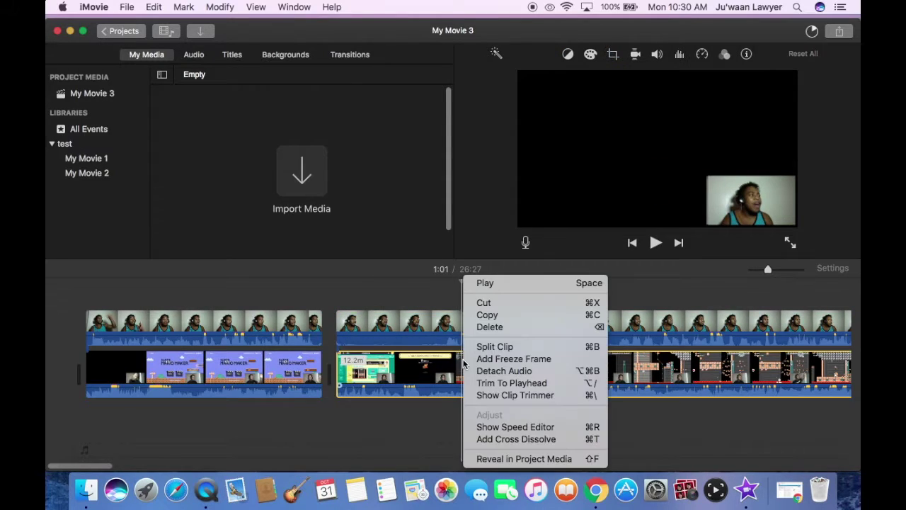
left_click(492, 346)
right_click(421, 367)
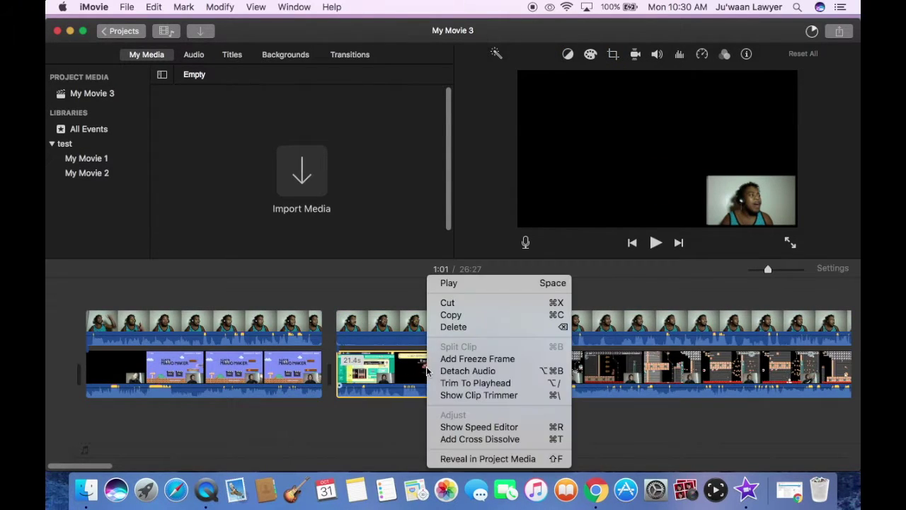
left_click(453, 326)
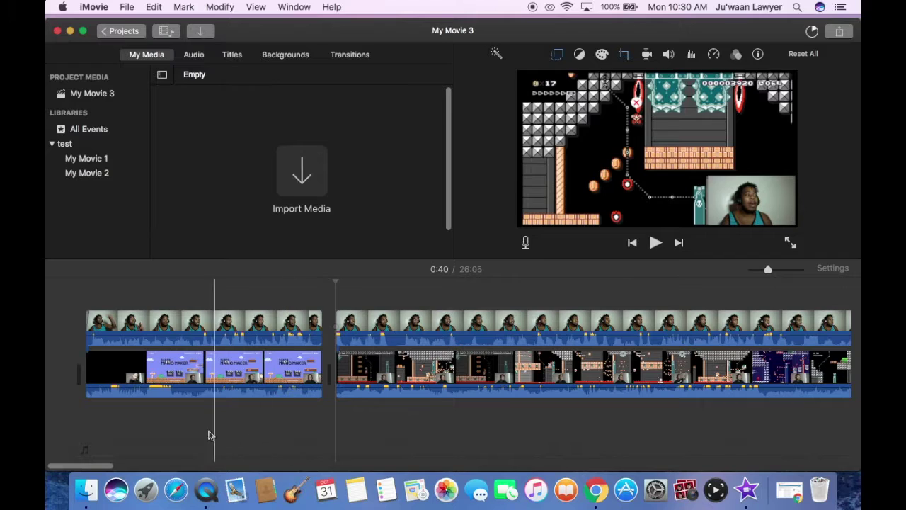
left_click_drag(99, 467, 126, 465)
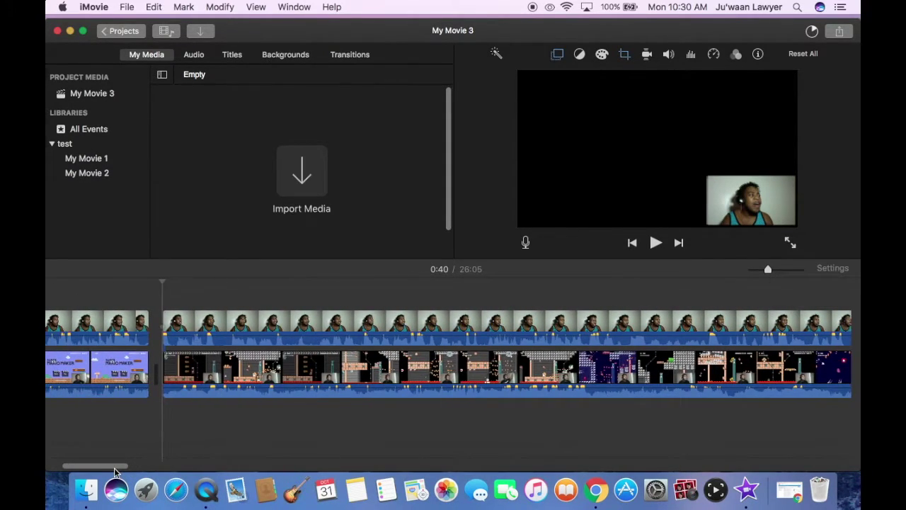
left_click_drag(127, 465, 221, 449)
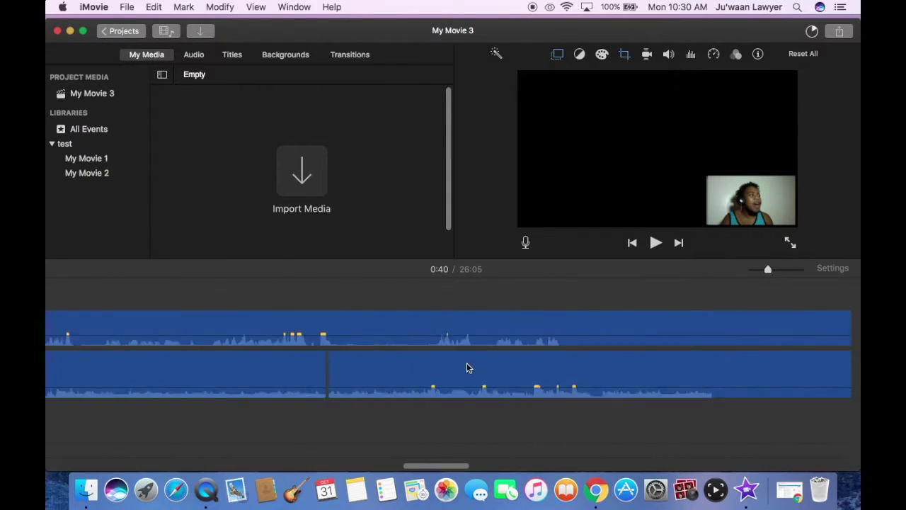
left_click_drag(221, 448, 46, 297)
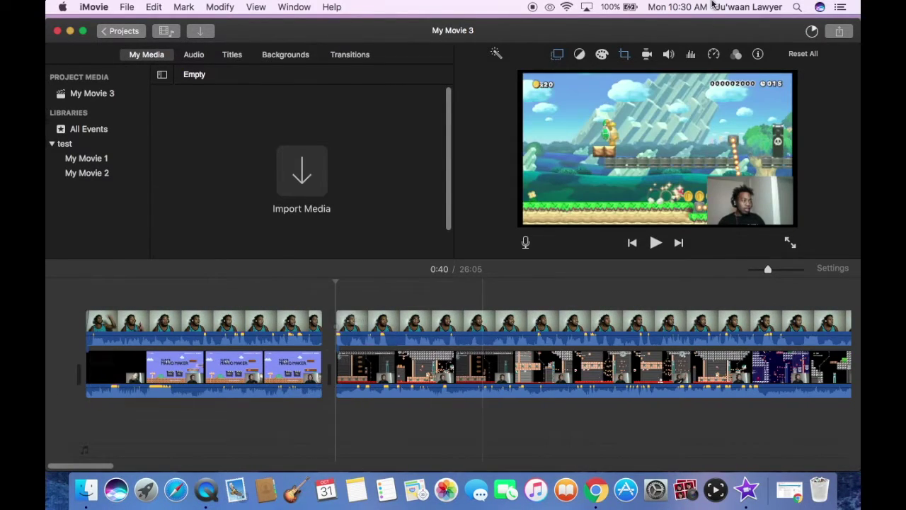
left_click_drag(665, 31, 484, 7)
Step: Close the Gameplays Skits & Pranks folder window and move iMovie back right
left_click(775, 47)
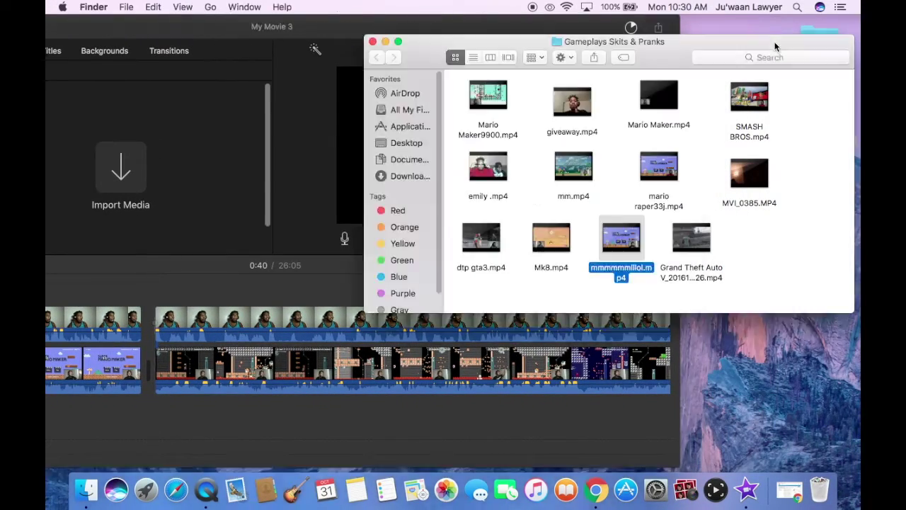
left_click_drag(775, 47, 817, 38)
left_click(415, 32)
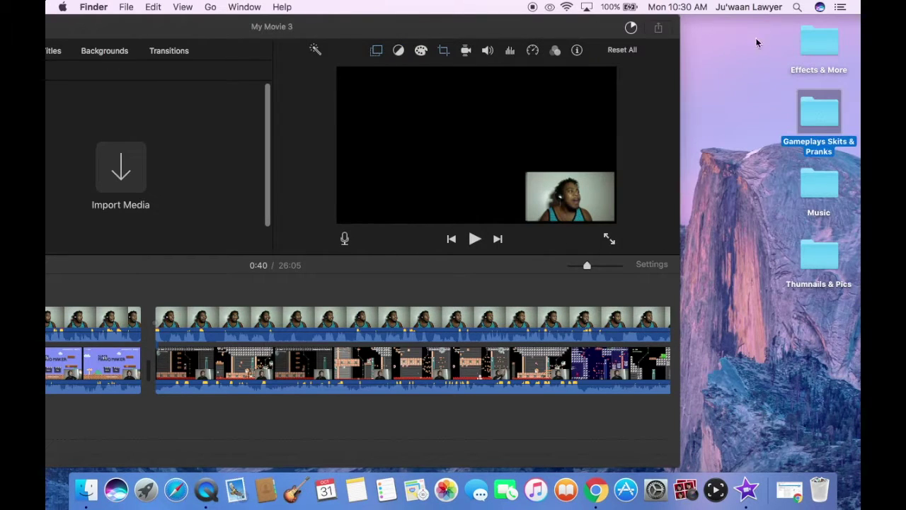
left_click_drag(579, 29, 643, 10)
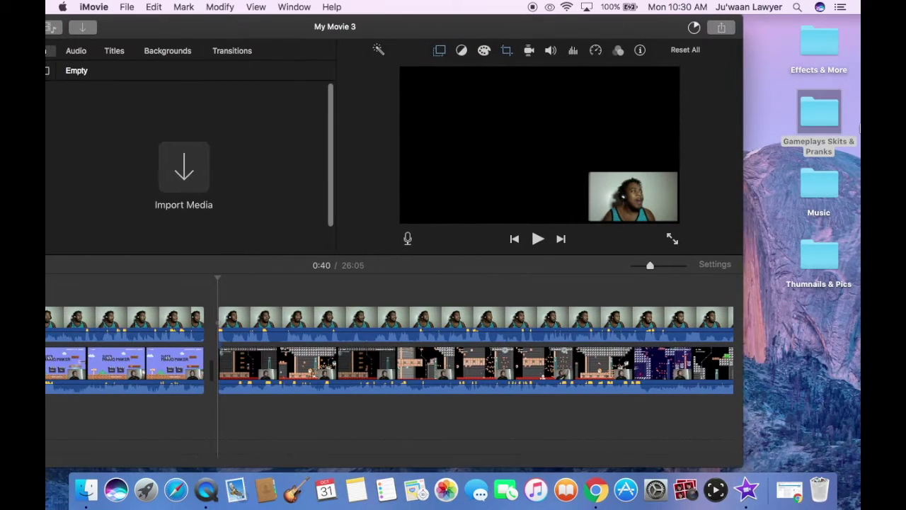
Step: Open the desktop Music folder and drag its mp3 track over the iMovie timeline
left_click(818, 113)
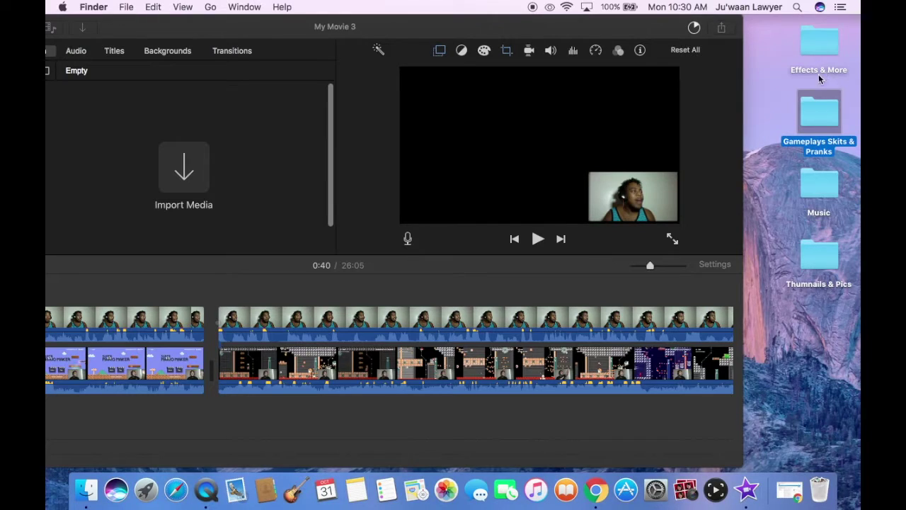
double_click(818, 186)
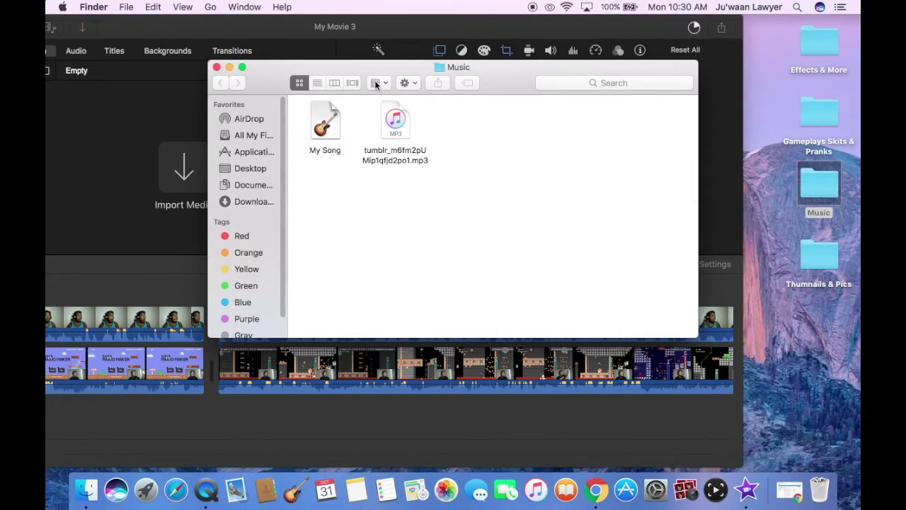
left_click_drag(376, 83, 660, 38)
mouse_move(680, 78)
left_mouse_down()
mouse_move(637, 283)
mouse_move(447, 354)
left_mouse_up()
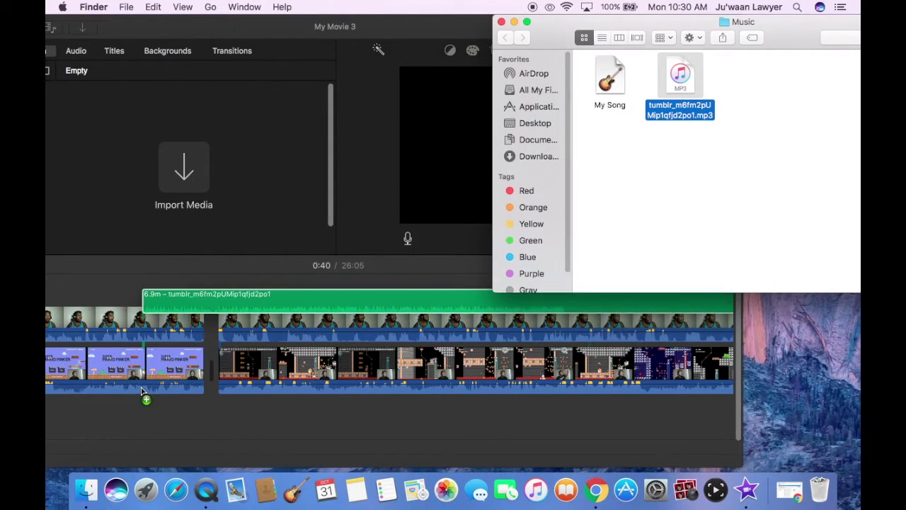
left_click_drag(144, 392, 77, 415)
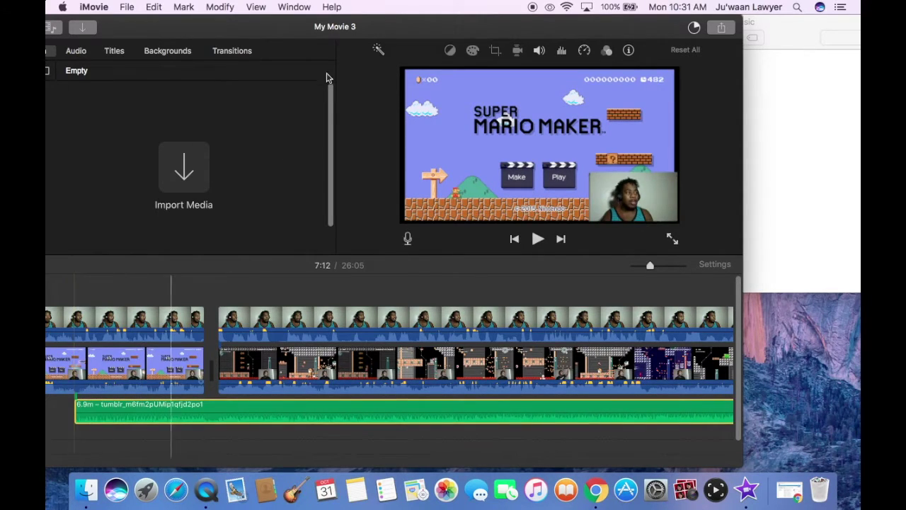
Step: Add the mp3 as a music clip positioned just beneath the video clips
left_click_drag(327, 27, 457, 29)
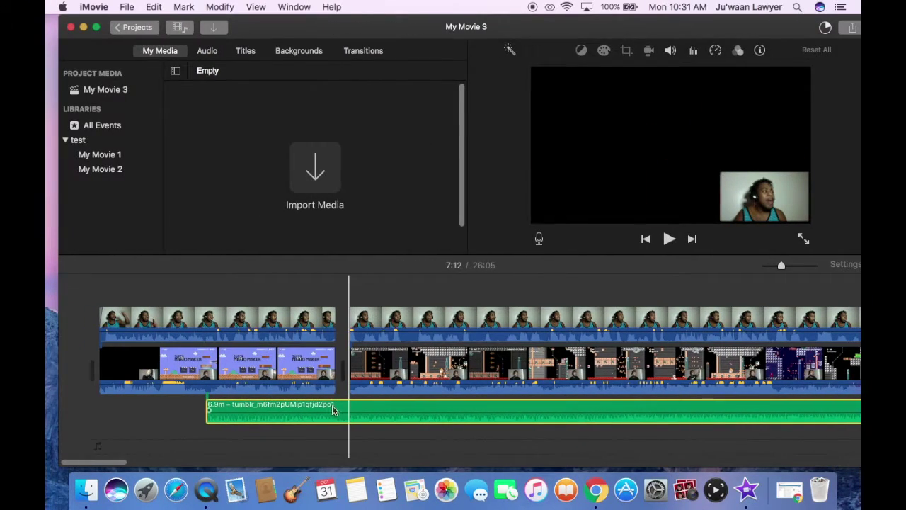
mouse_move(333, 409)
left_mouse_down()
mouse_move(229, 414)
mouse_move(277, 285)
mouse_move(259, 443)
left_mouse_up()
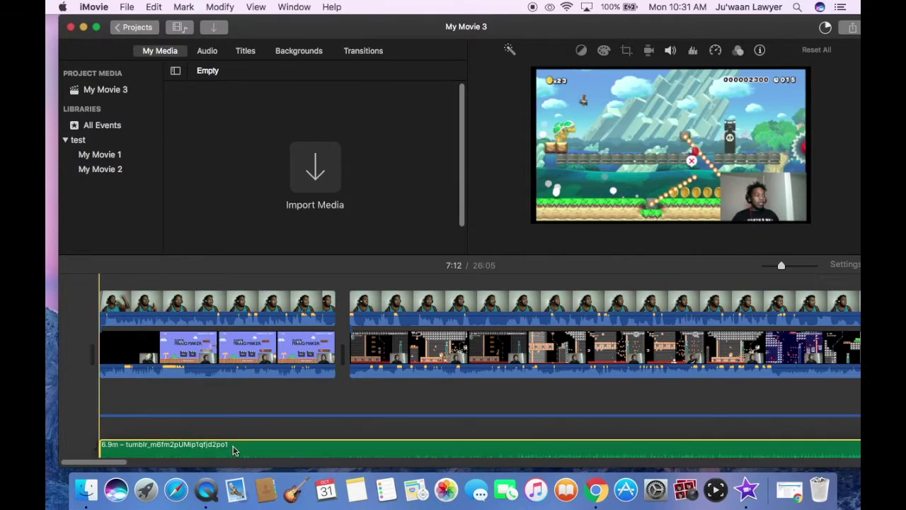
left_click_drag(260, 443, 206, 437)
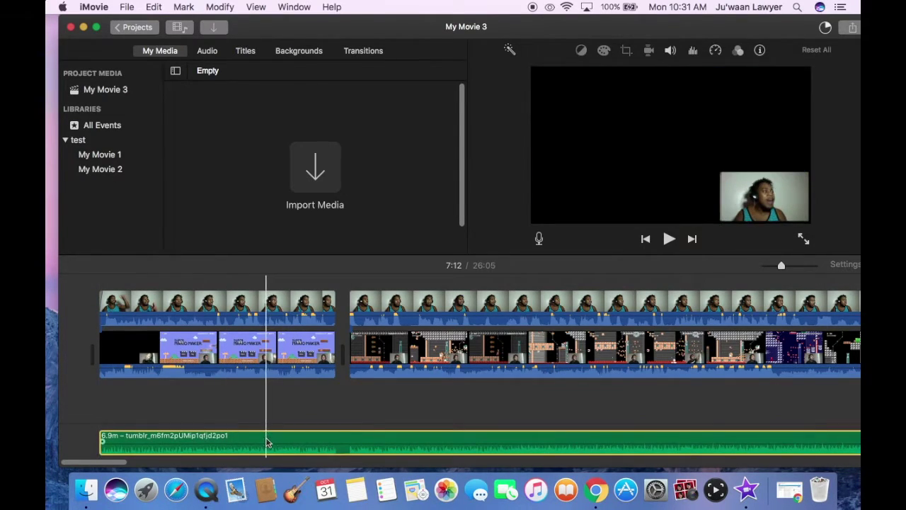
mouse_move(337, 456)
left_mouse_down()
mouse_move(316, 412)
mouse_move(307, 452)
mouse_move(235, 398)
left_mouse_up()
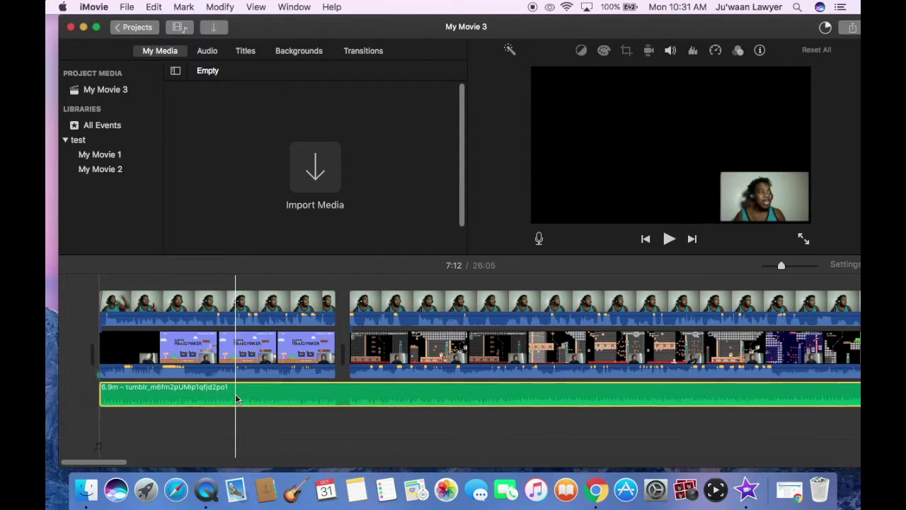
left_click_drag(204, 400, 258, 400)
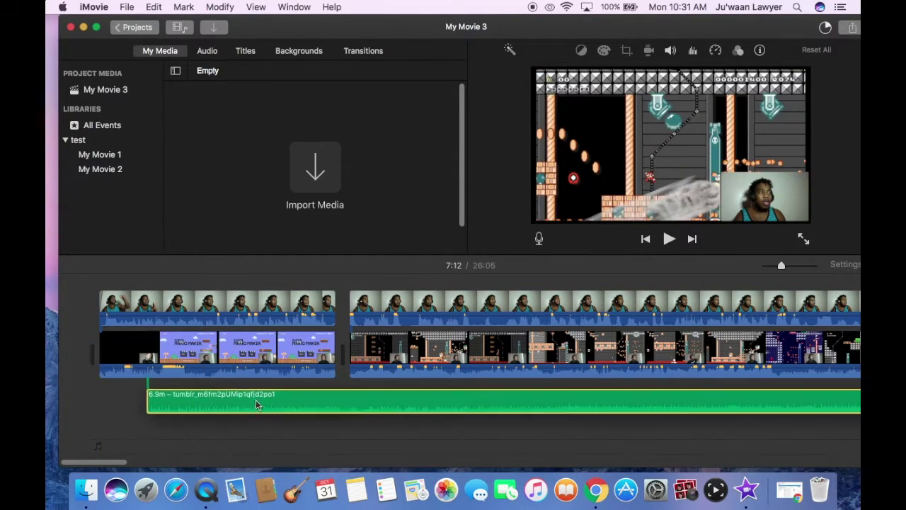
Step: Trim the music clip's beginning, then delete it from the timeline
right_click(265, 347)
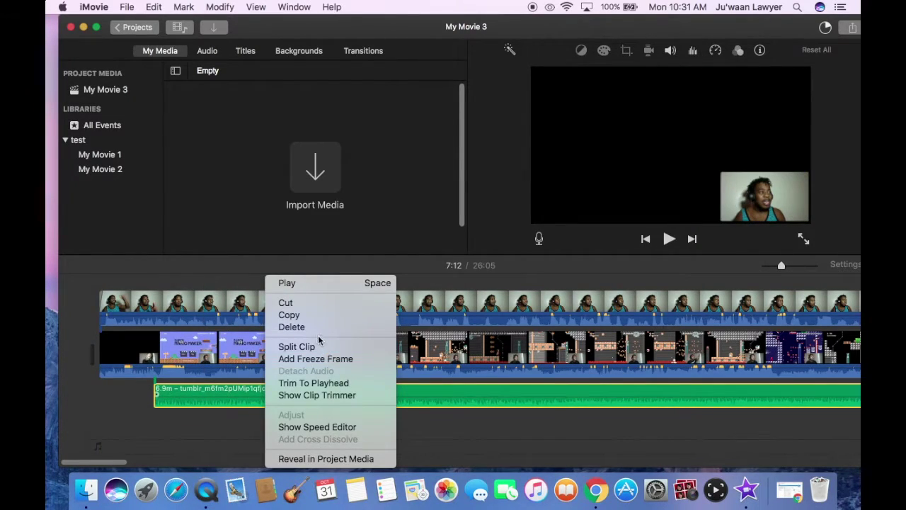
left_click(170, 393)
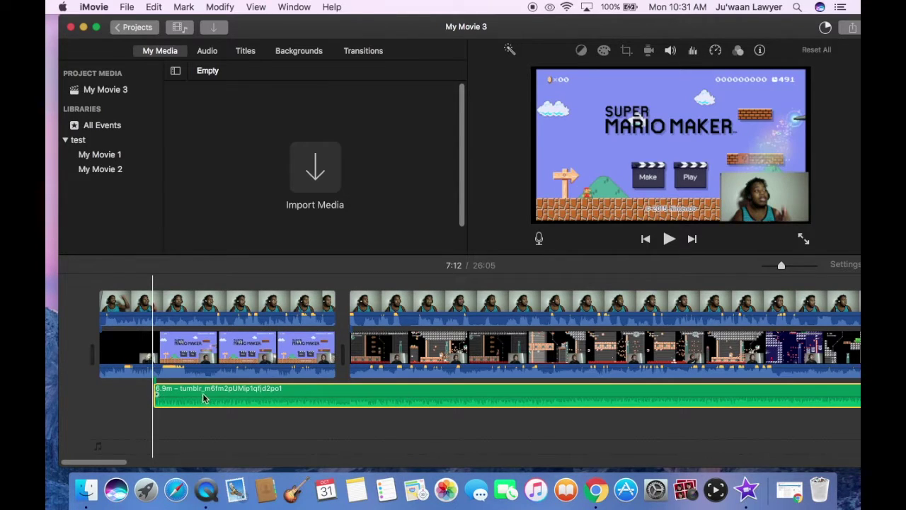
left_click_drag(204, 398, 286, 389)
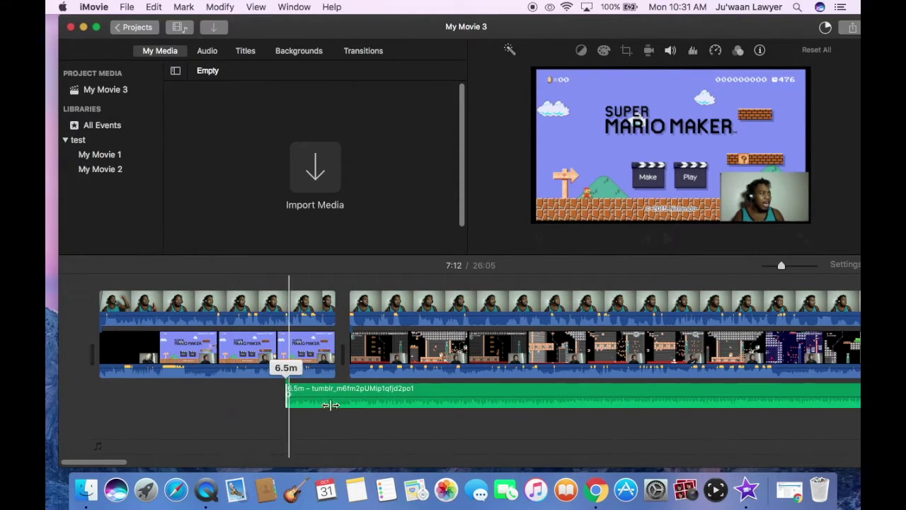
right_click(367, 400)
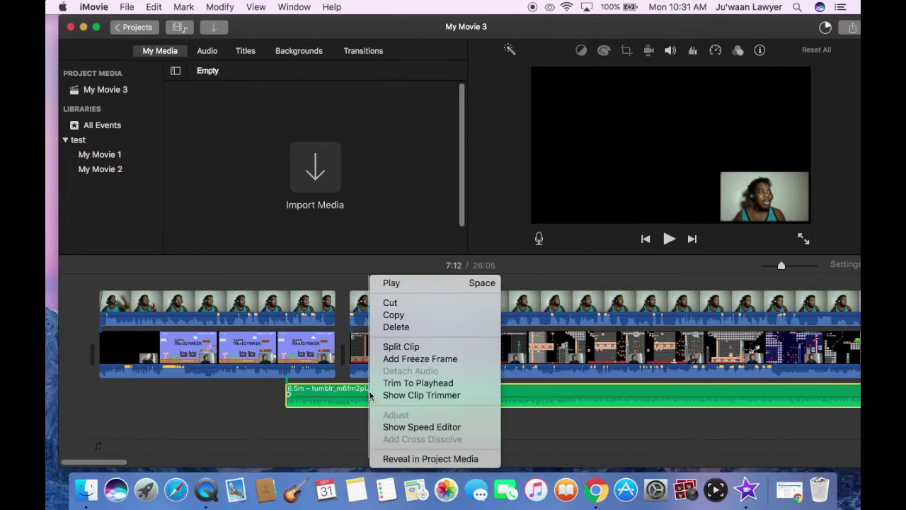
left_click(415, 328)
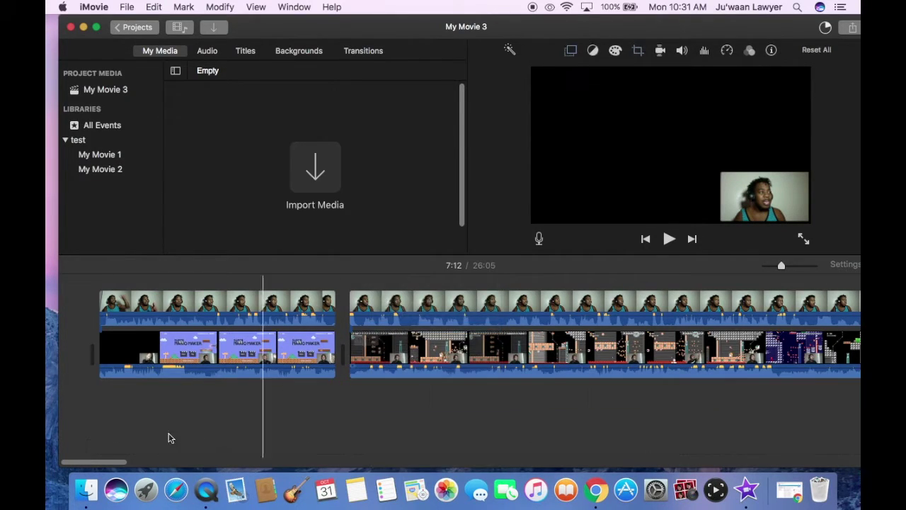
left_click_drag(282, 26, 234, 10)
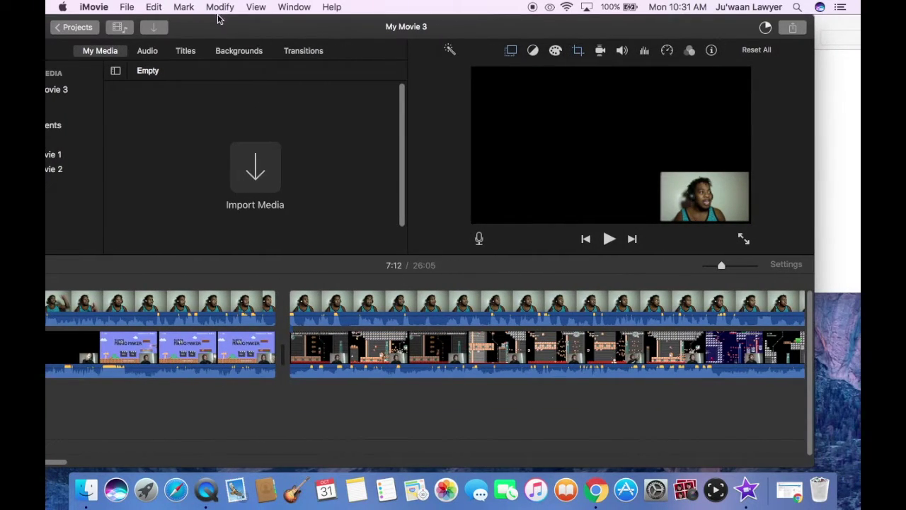
Step: Start exporting to a file via File > Share > File, keeping 1080p 60 resolution
left_click_drag(289, 19, 334, 28)
left_click(126, 7)
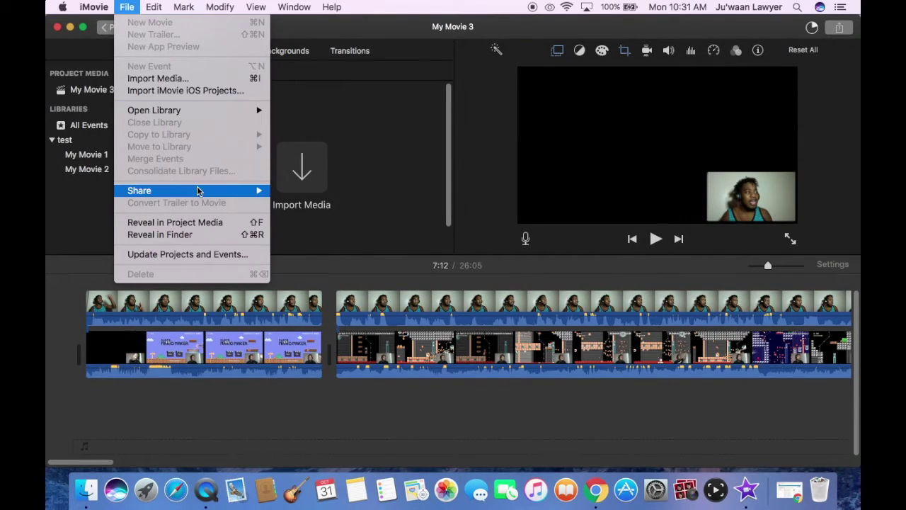
mouse_move(139, 191)
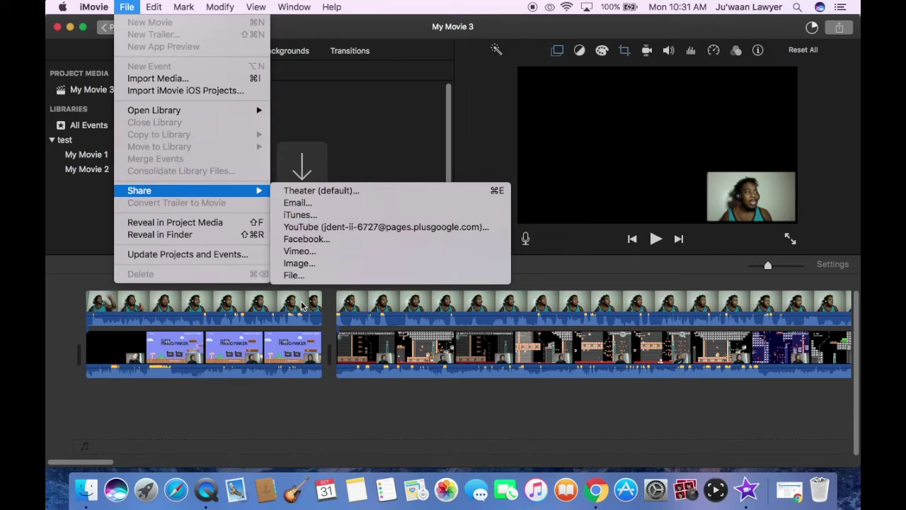
left_click(306, 276)
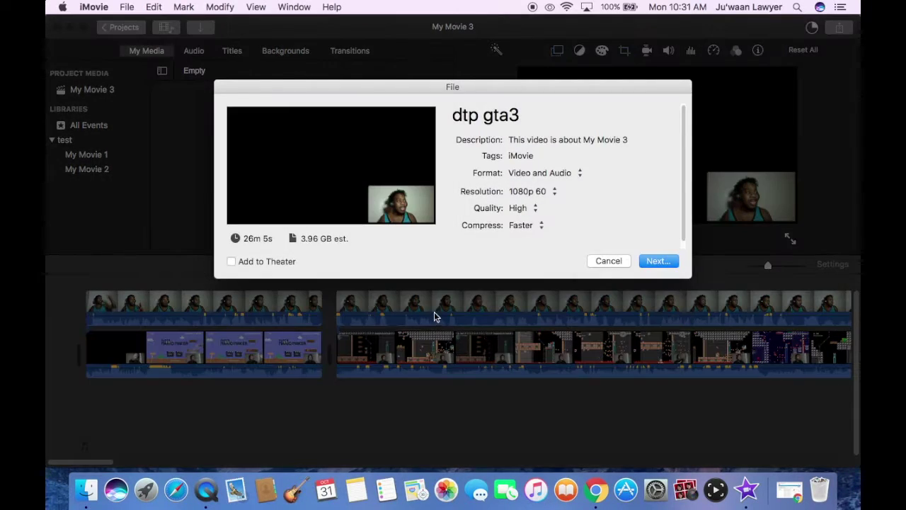
left_click(550, 192)
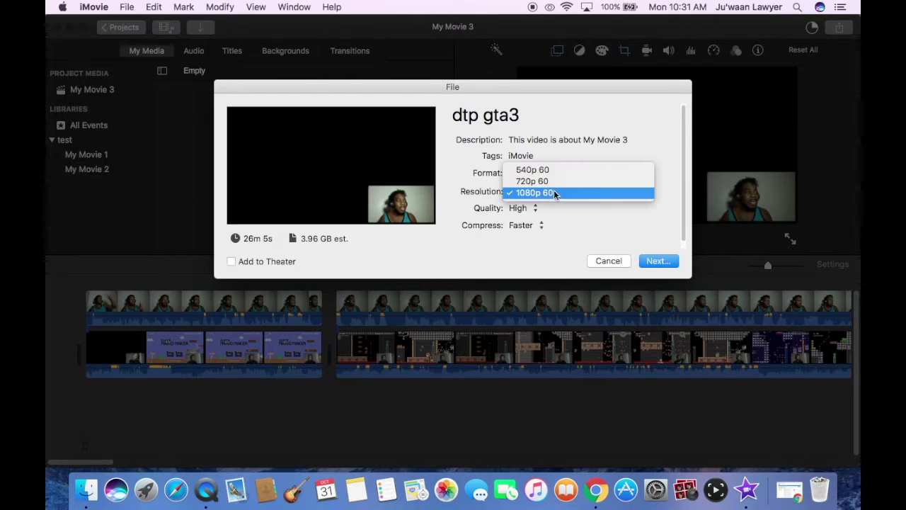
left_click(615, 221)
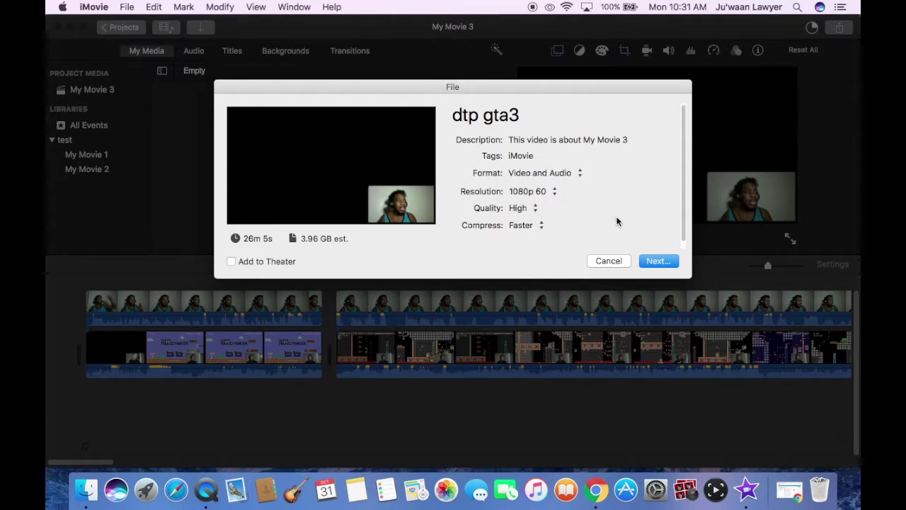
left_click(548, 191)
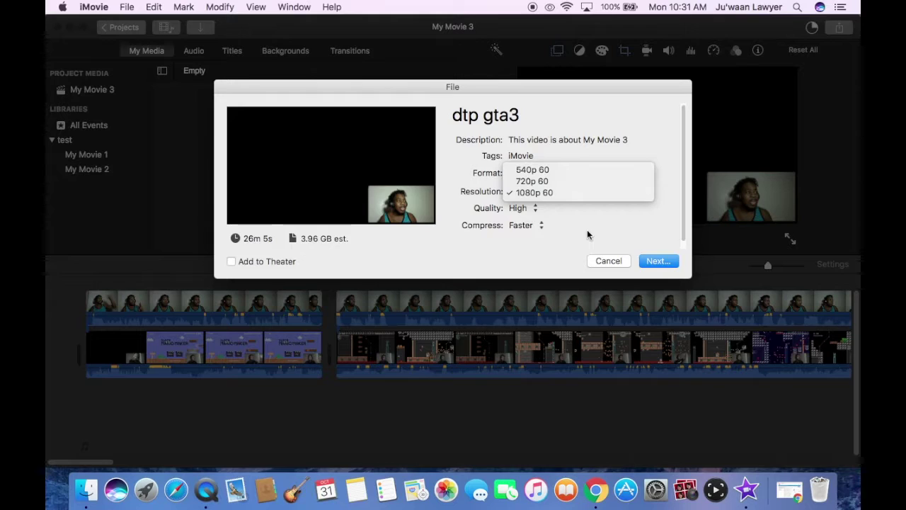
left_click(627, 238)
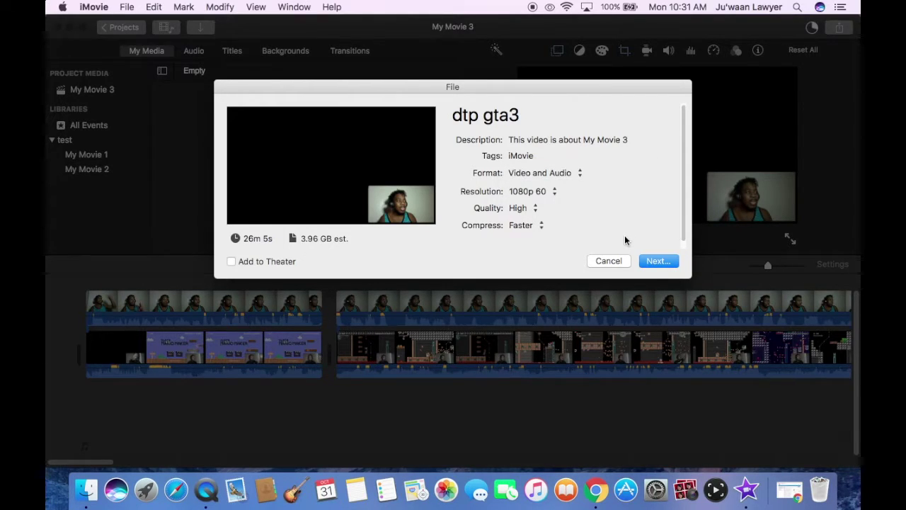
Step: Try Best (ProRes) quality, revert to High, then cancel the export
left_click(556, 210)
left_click(543, 222)
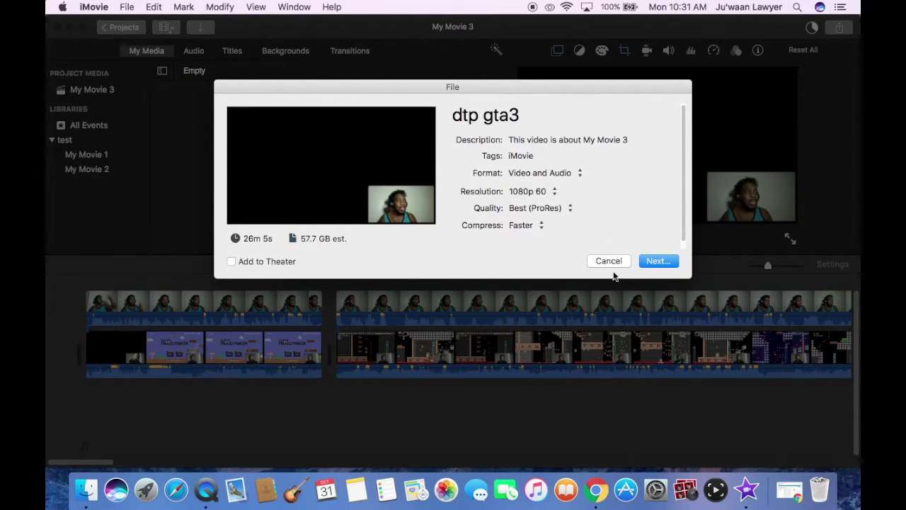
left_click(569, 211)
left_click(559, 196)
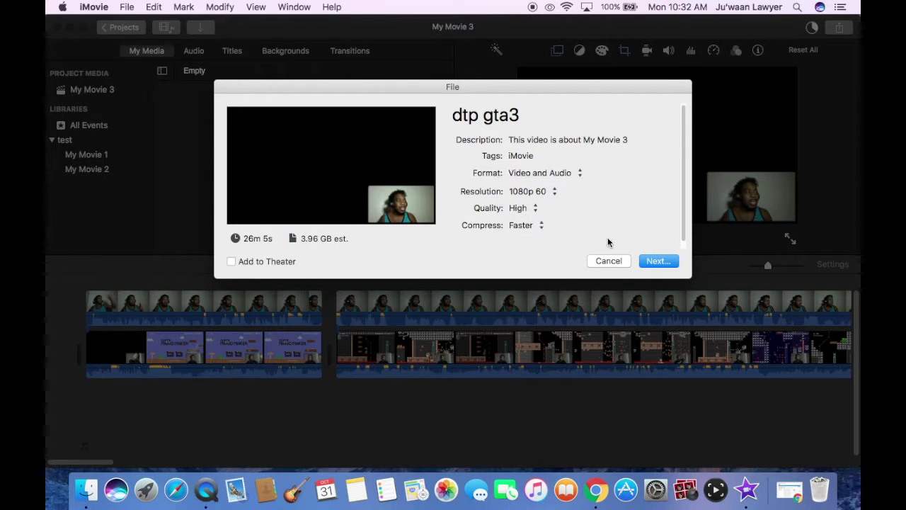
left_click(613, 261)
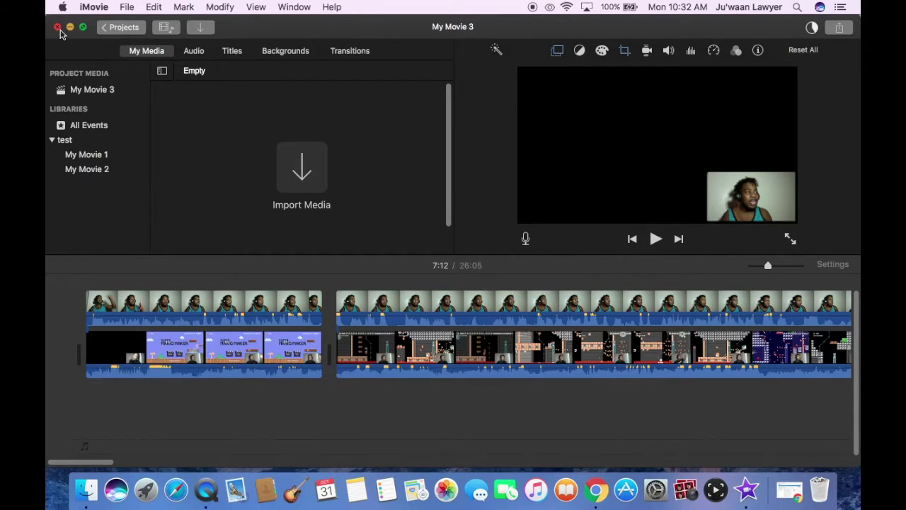
Step: Dismiss the unfinished-tasks warning, minimize iMovie, close the Music folder, and restore My Movie 3
left_click(58, 27)
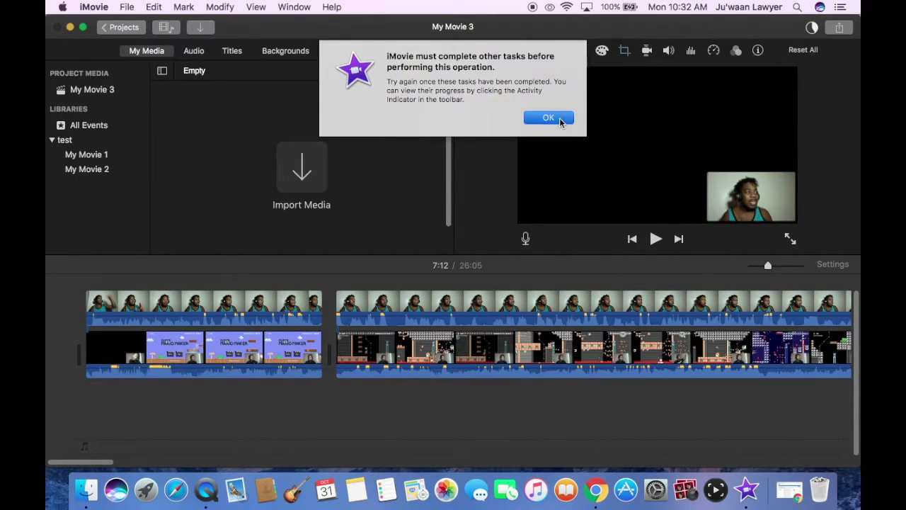
left_click(560, 122)
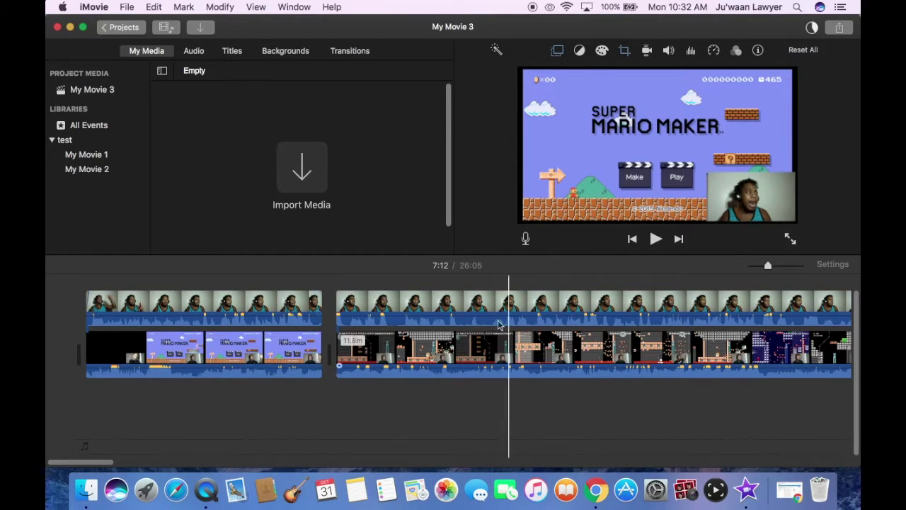
left_click(69, 28)
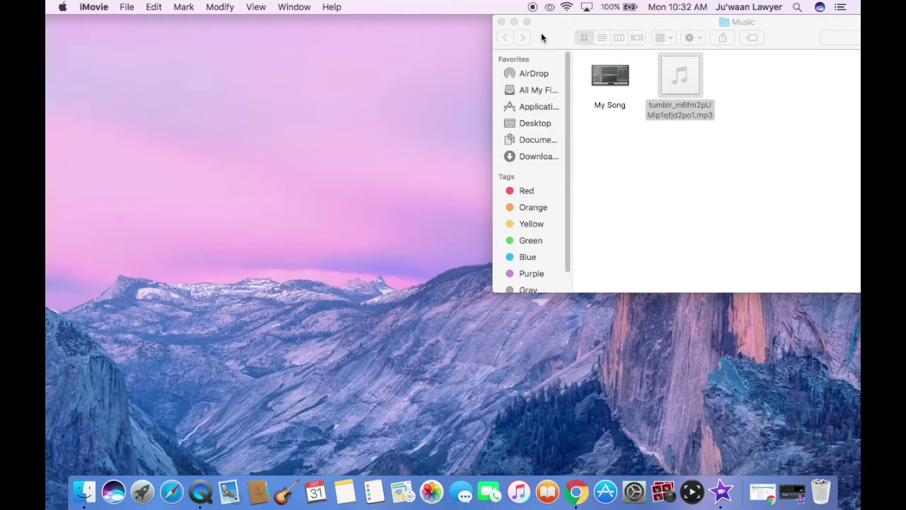
left_click(501, 22)
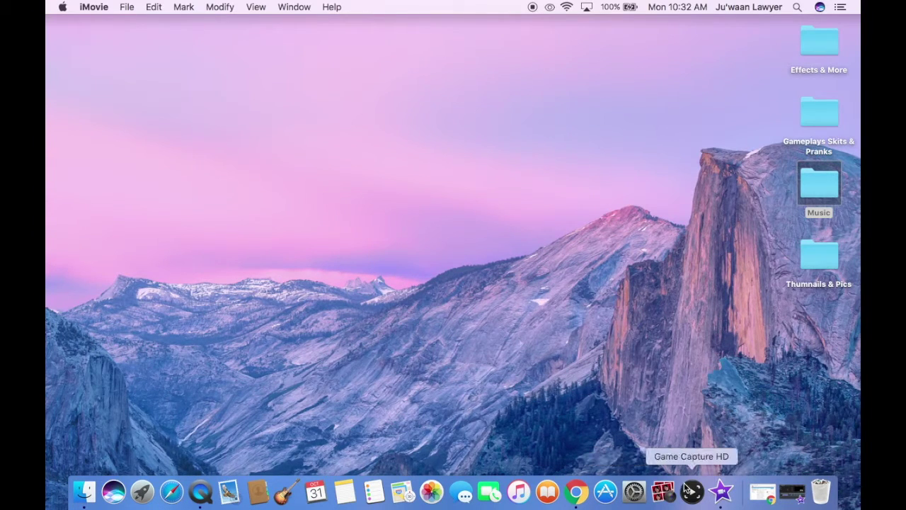
left_click(713, 498)
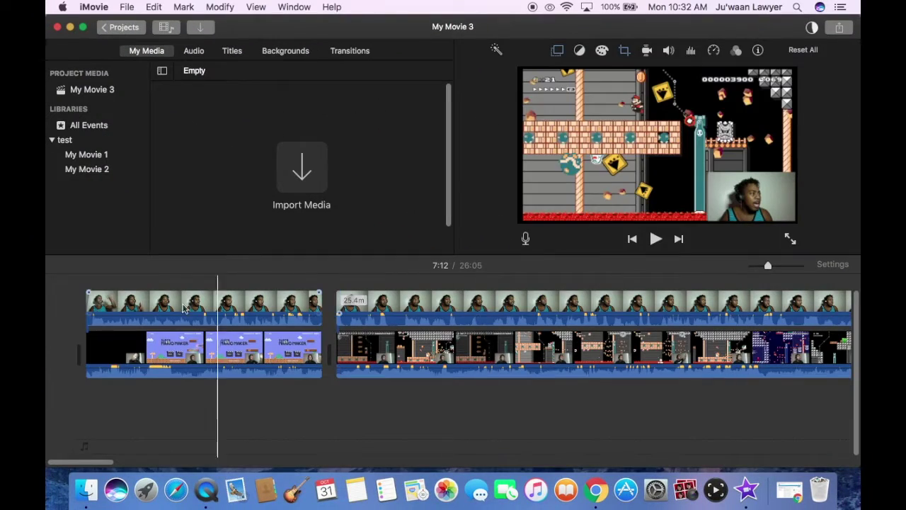
Step: Shift the iMovie window, acknowledge the busy warning on closing, and minimize it instead
left_click_drag(683, 26, 488, 5)
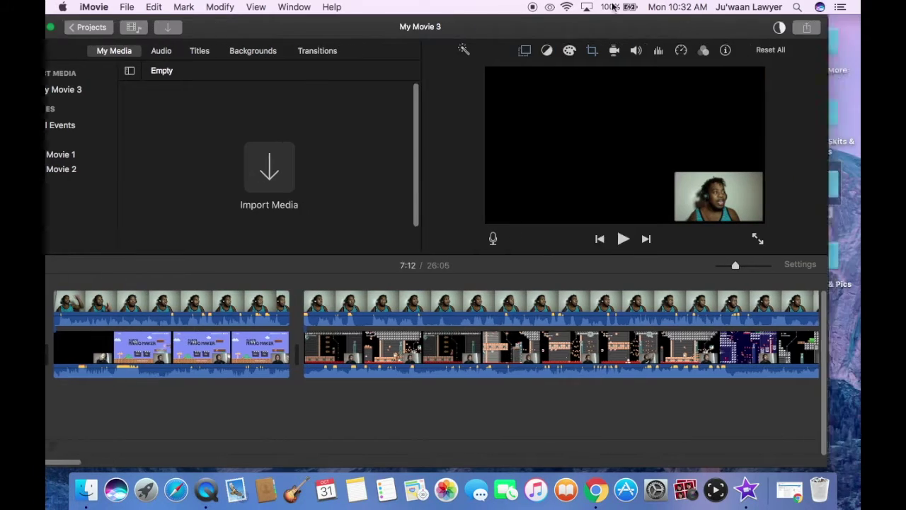
left_click_drag(534, 25, 635, 25)
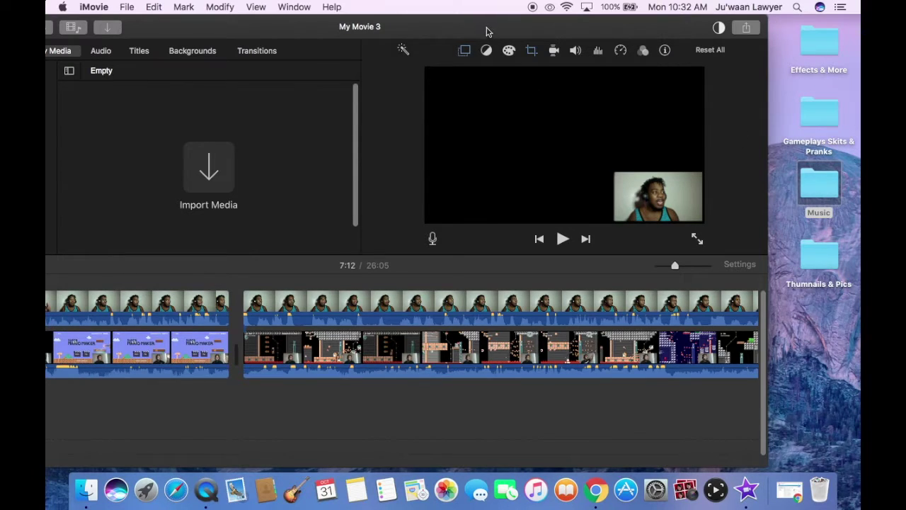
left_click_drag(486, 32, 600, 31)
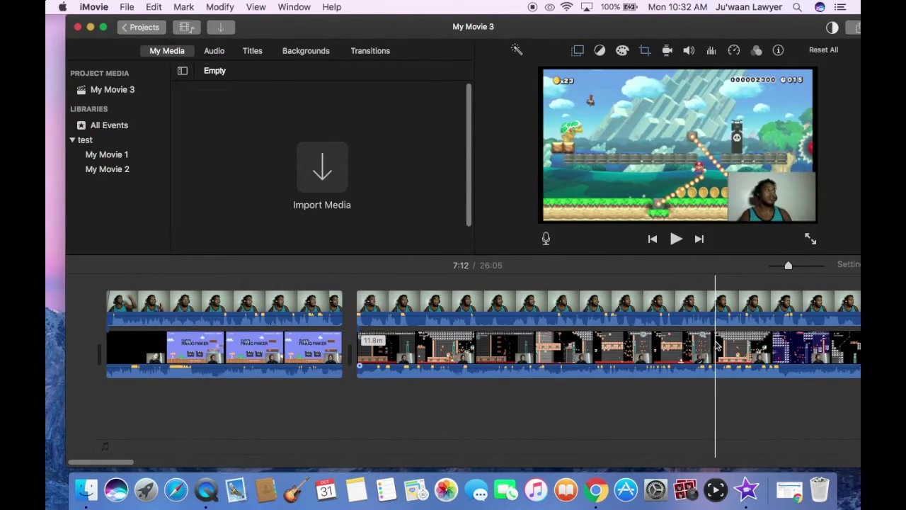
left_click(78, 26)
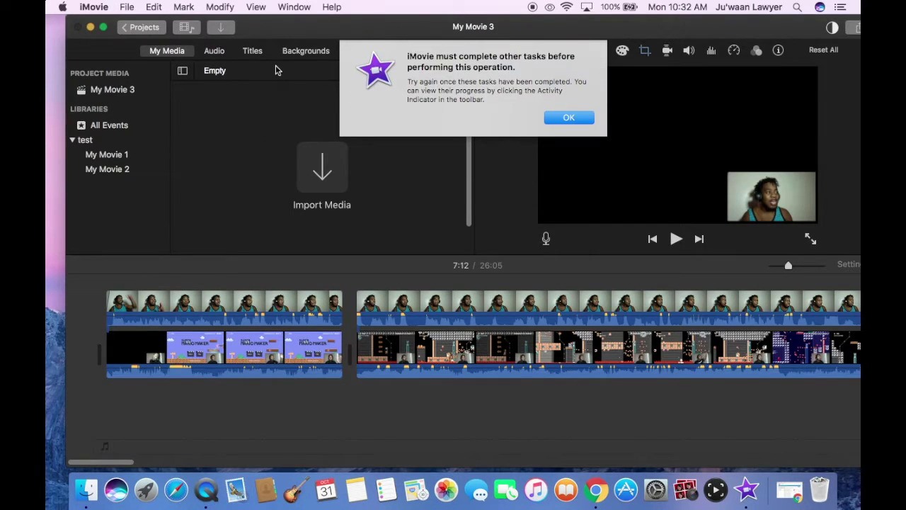
left_click(575, 118)
left_click(90, 27)
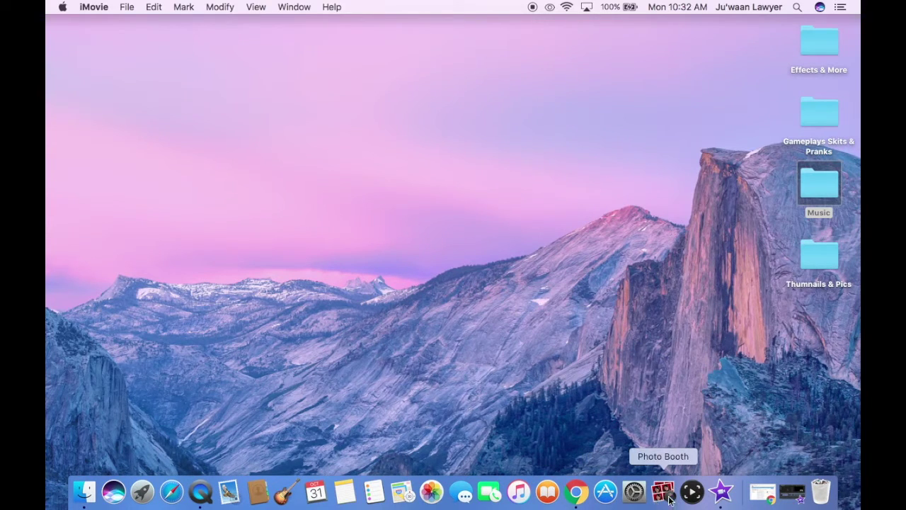
Step: Launch Game Capture HD from the Dock to view the mario maker recording
left_click(694, 502)
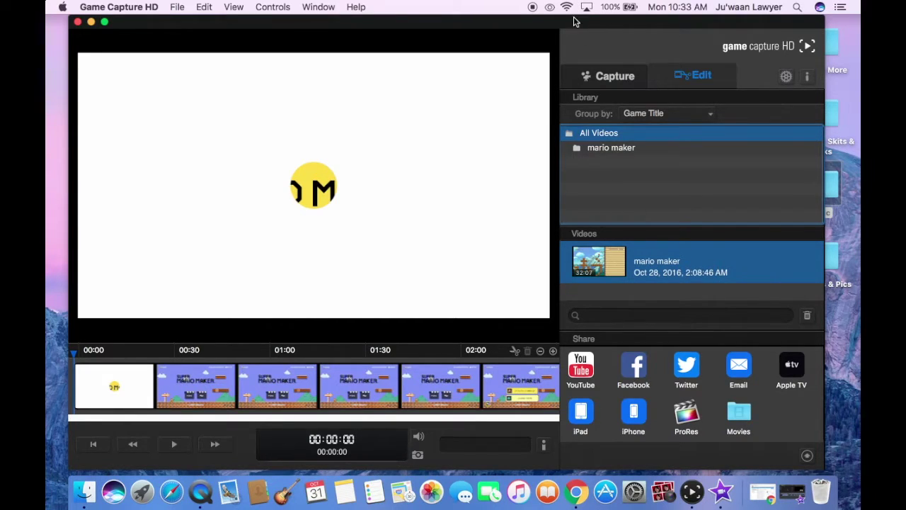
Step: Reveal the mario maker recording from Game Capture HD in Finder
left_click_drag(574, 22, 514, 24)
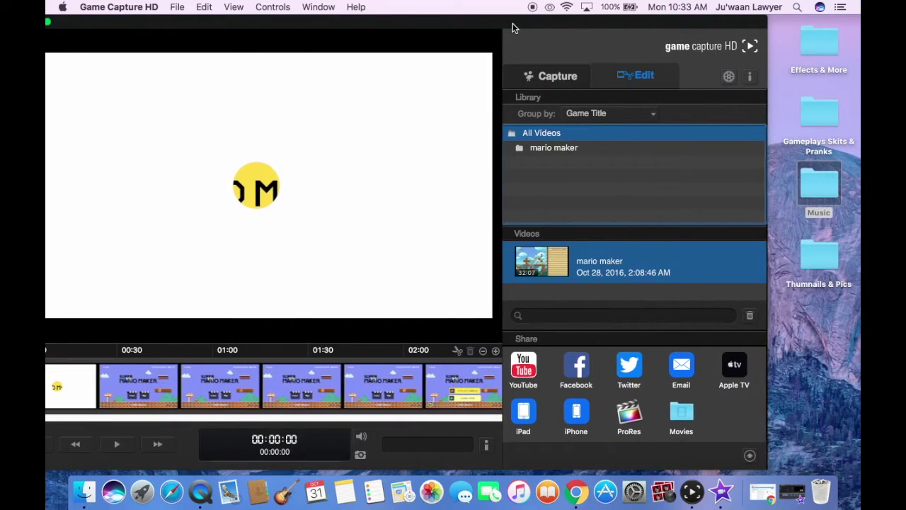
left_click(593, 262)
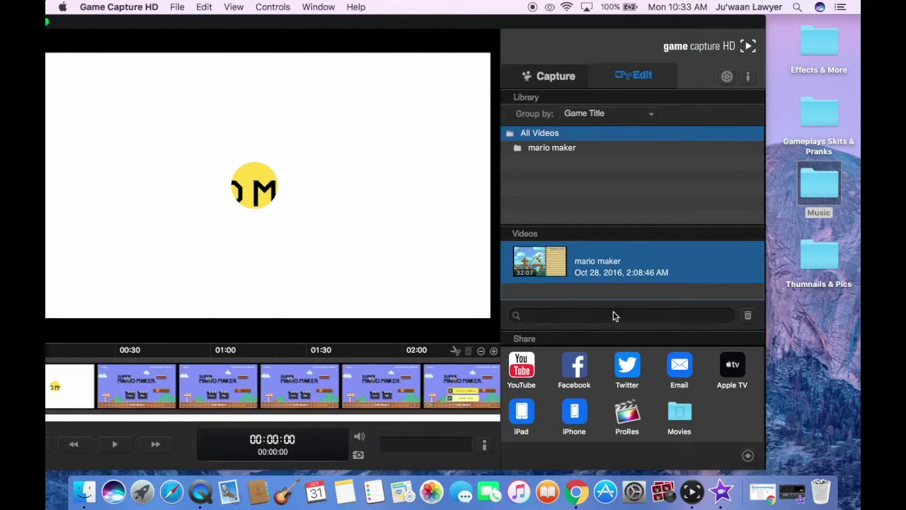
right_click(594, 274)
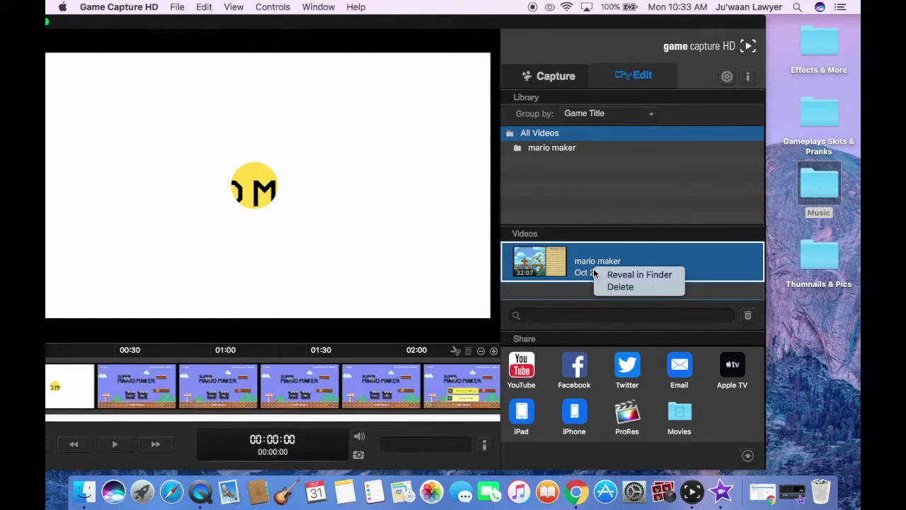
left_click(585, 273)
right_click(587, 273)
left_click(593, 339)
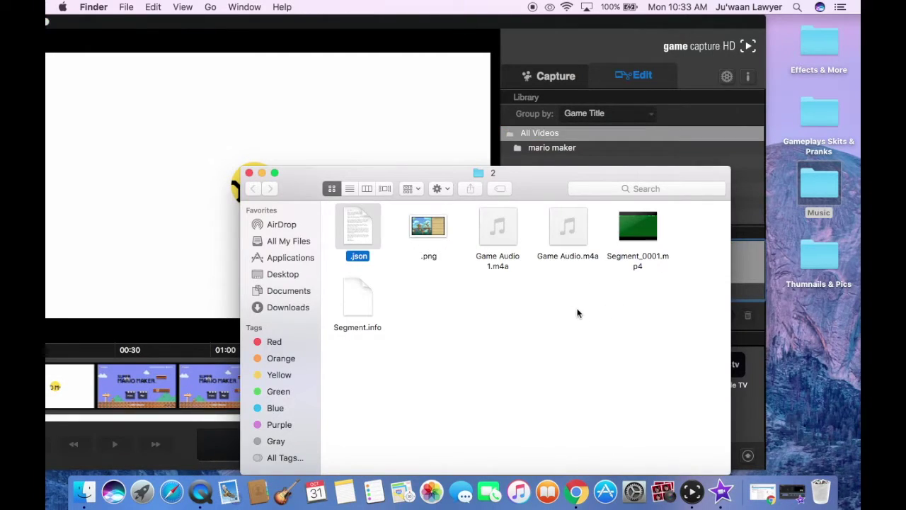
Step: Preview Segment_0001.mp4 in QuickTime, then close the playback window
left_click(649, 232)
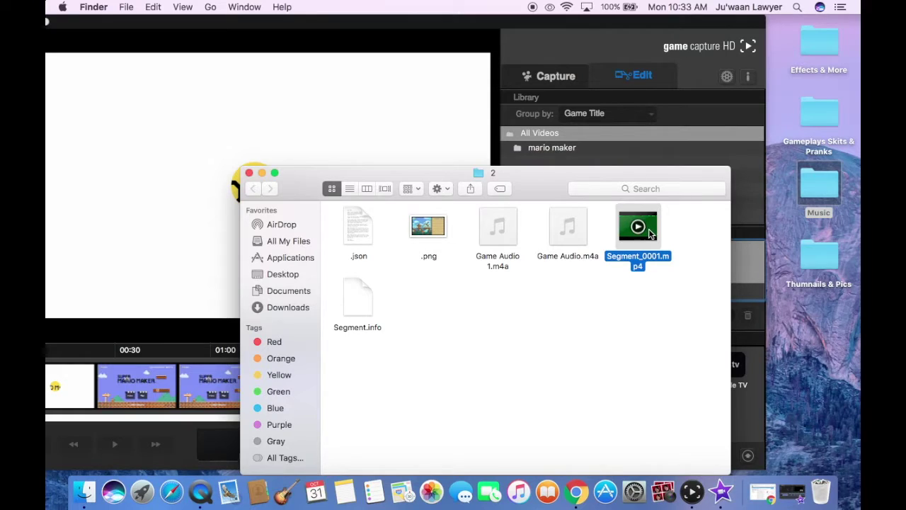
double_click(649, 223)
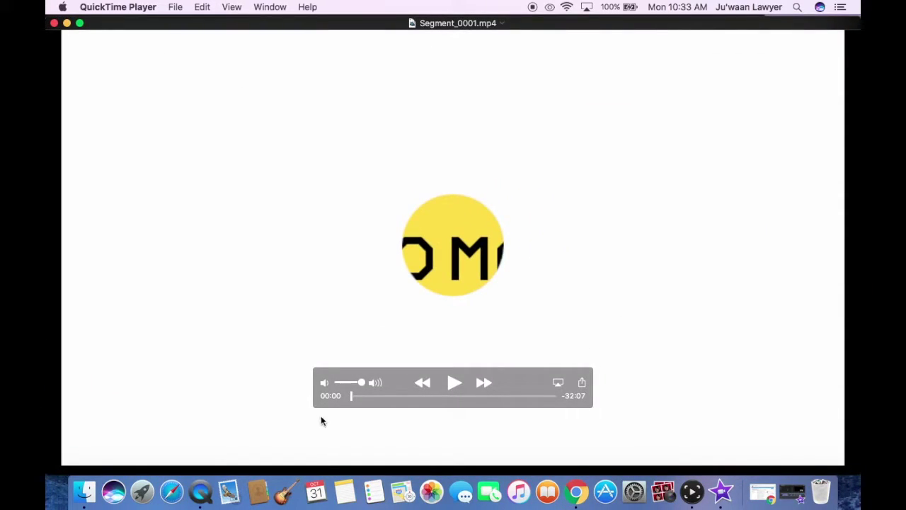
left_click(54, 23)
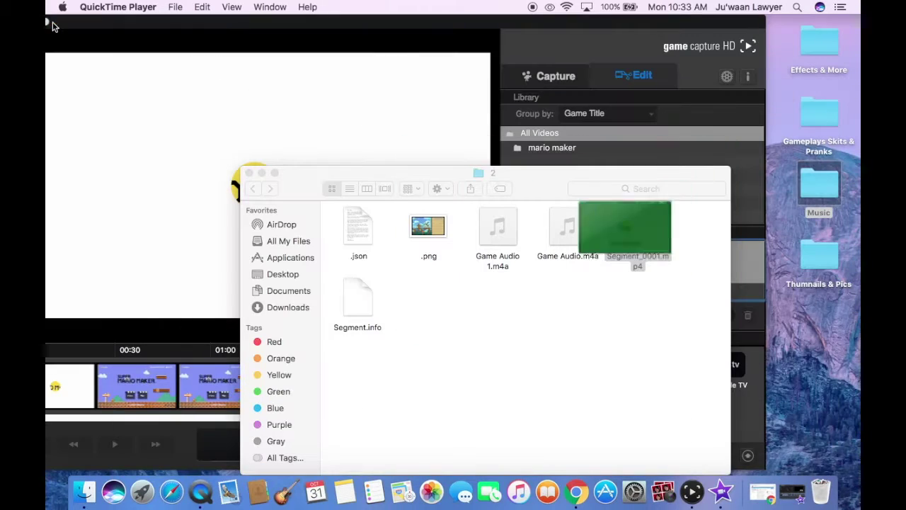
Step: Cancel the mario maker export to Movies, clear the sharing list, and open All My Files
left_click(249, 173)
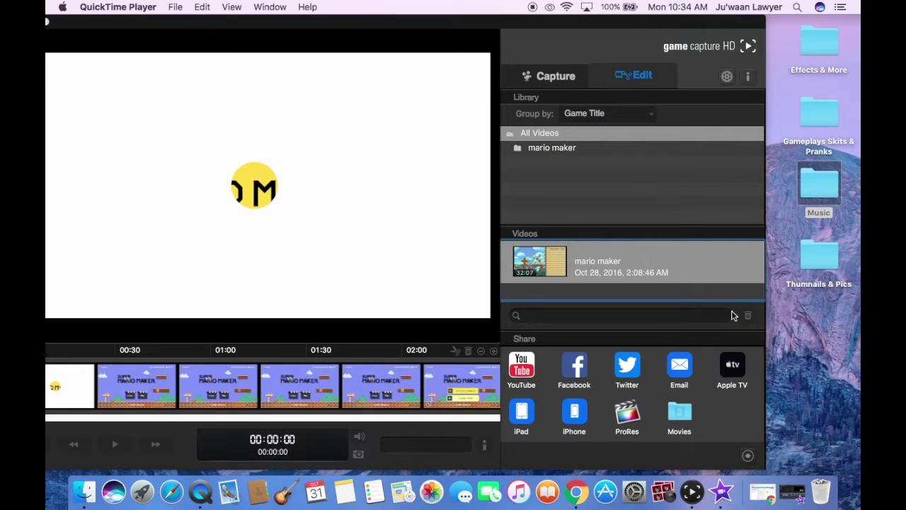
left_click(616, 269)
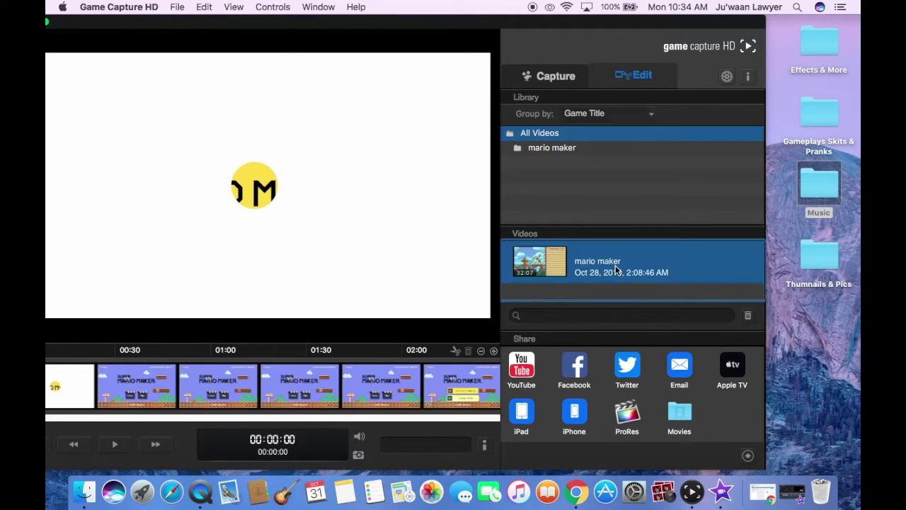
left_click(684, 413)
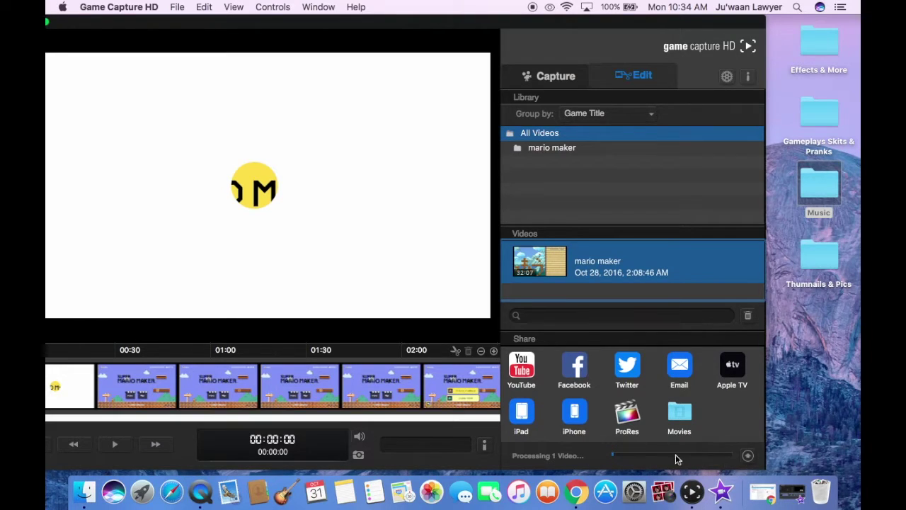
left_click(747, 457)
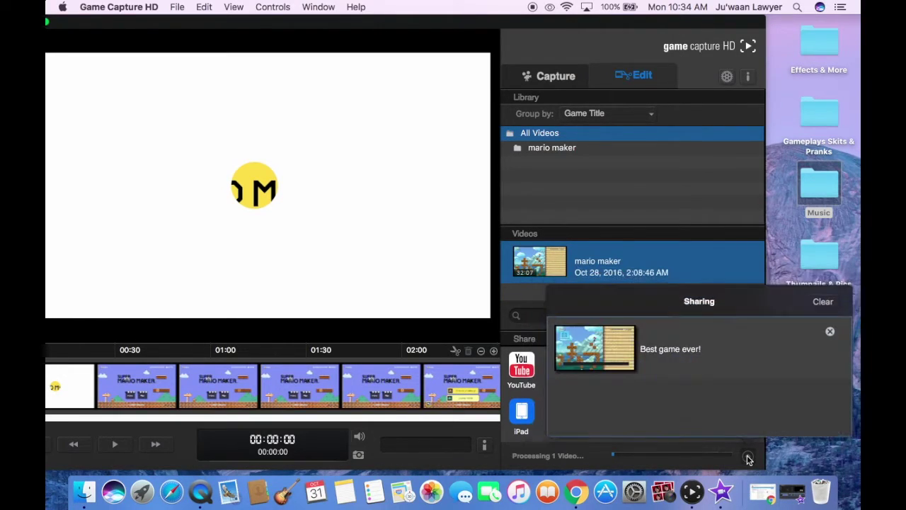
left_click(831, 332)
left_click(823, 301)
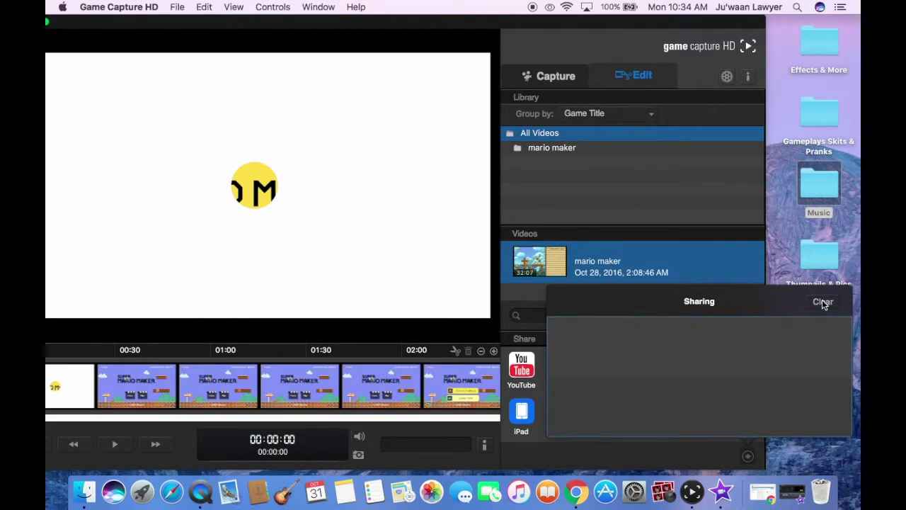
left_click(84, 491)
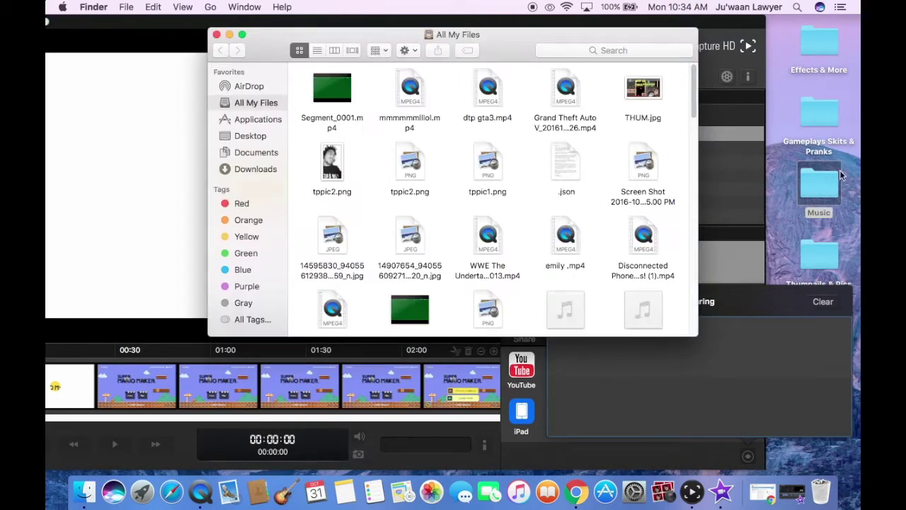
Step: Search all files for 'movies' to find Segment_0001.mp4 and Mario Maker.mp4, then return to iMovie
left_click(629, 51)
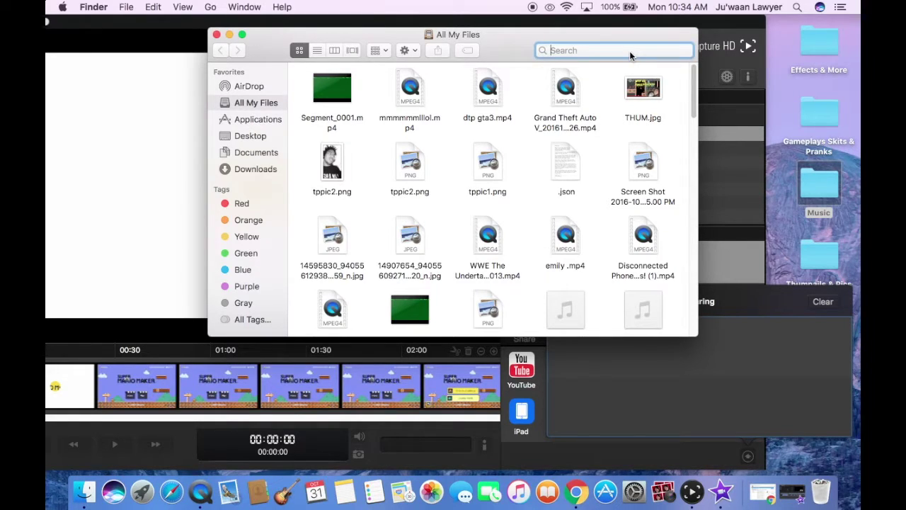
type("movies")
key("Return")
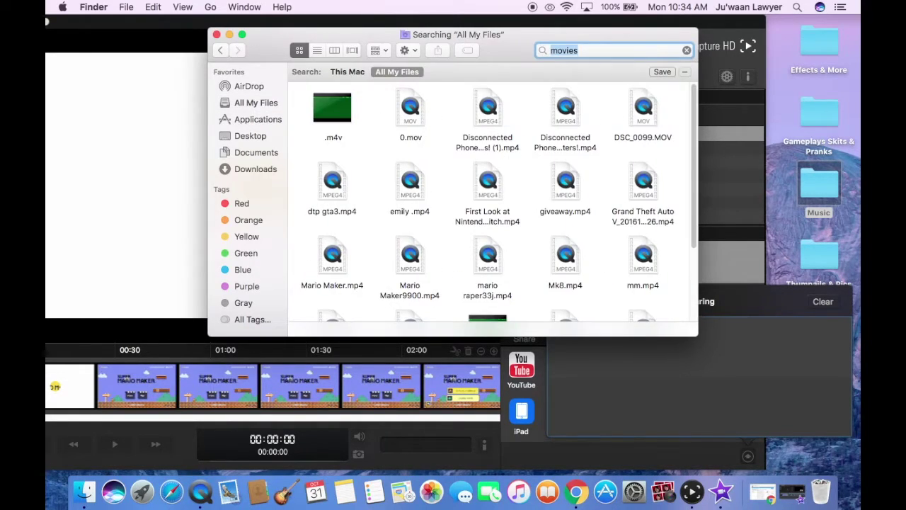
scroll(624, 292, "down", 2)
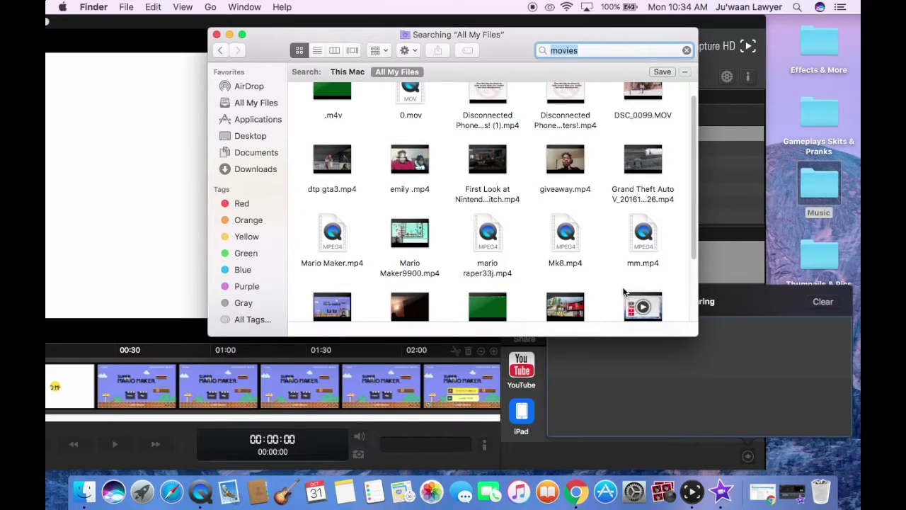
scroll(625, 291, "down", 5)
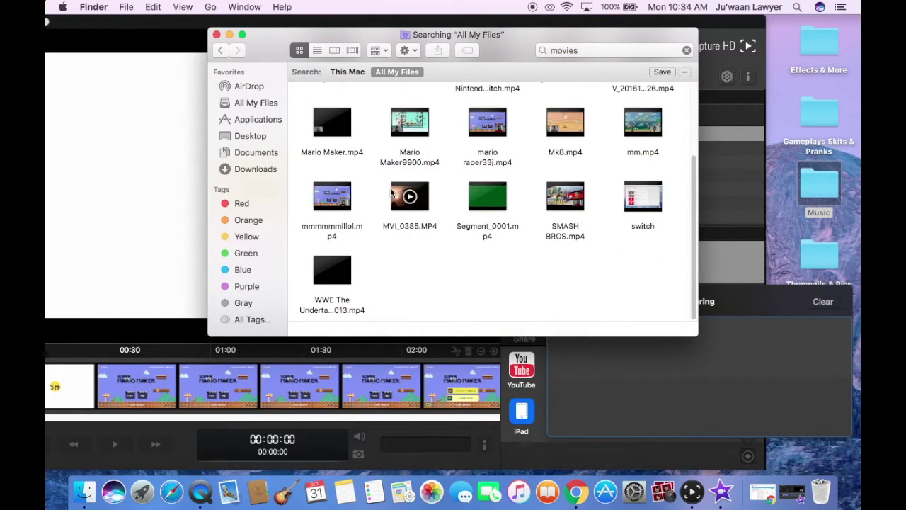
left_click(717, 494)
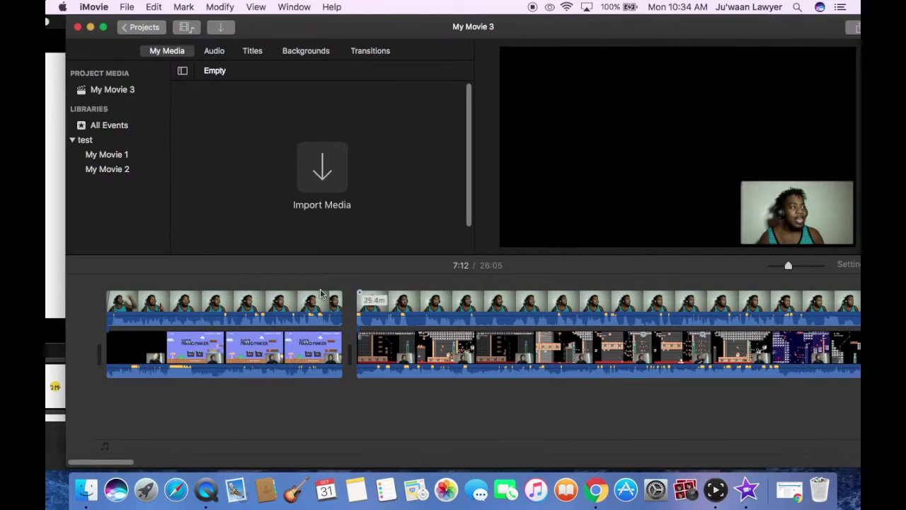
Step: Scroll along the My Movie 3 timeline, delete the clips, then undo the deletion
scroll(282, 330, "right", 5)
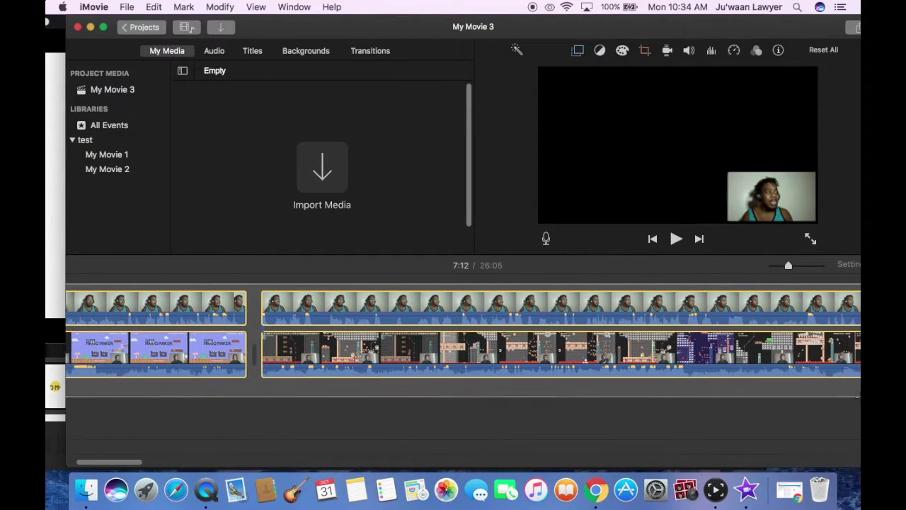
scroll(463, 333, "right", 4)
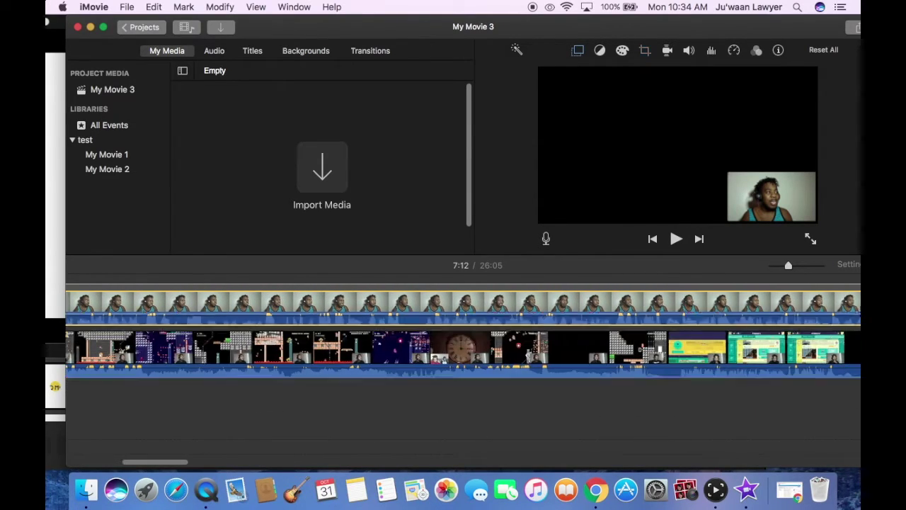
scroll(463, 347, "right", 2)
scroll(463, 347, "right", 3)
scroll(463, 347, "right", 2)
scroll(463, 347, "right", 1)
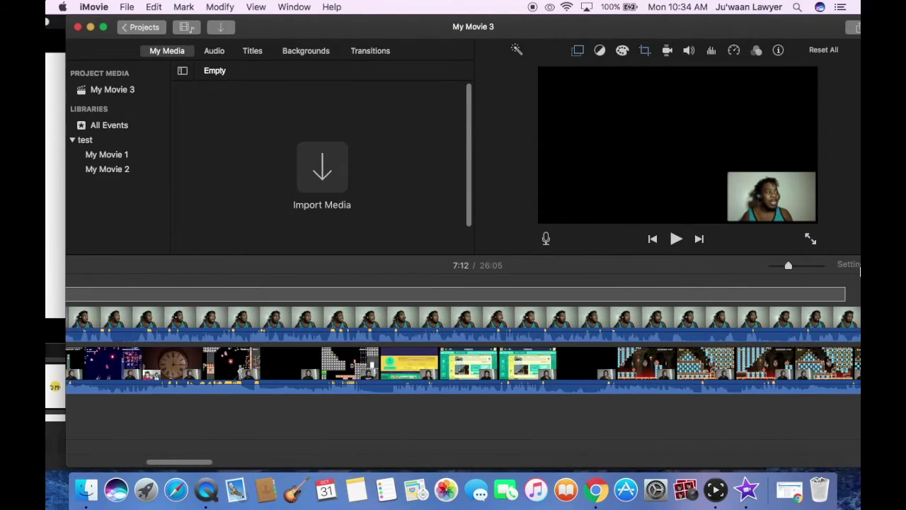
scroll(463, 346, "right", 1)
scroll(463, 340, "right", 1)
scroll(463, 340, "right", 2)
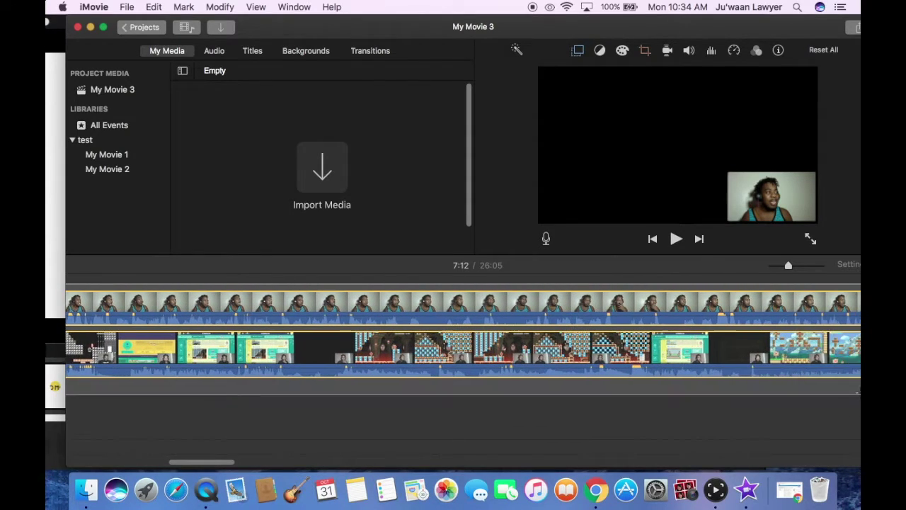
scroll(463, 340, "right", 2)
scroll(463, 340, "right", 1)
scroll(463, 347, "right", 2)
scroll(463, 347, "right", 2)
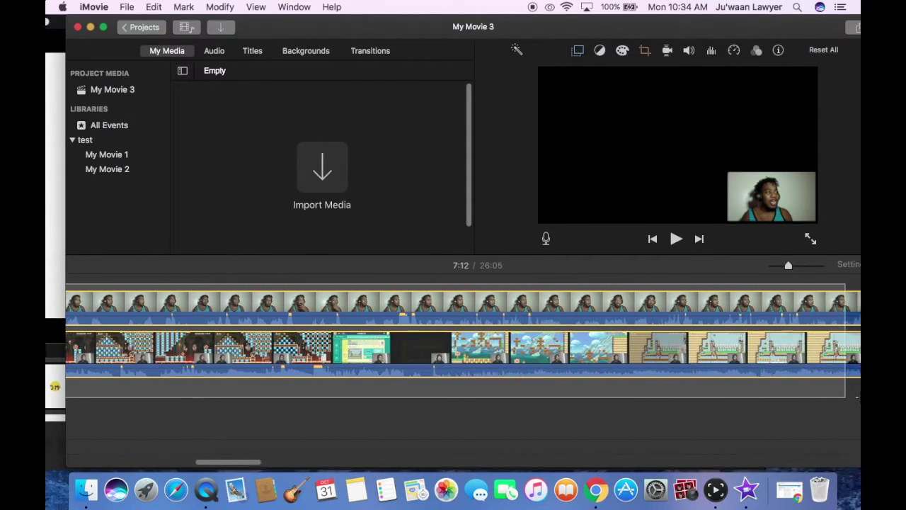
scroll(463, 347, "right", 2)
scroll(463, 347, "right", 2)
scroll(463, 347, "right", 2)
scroll(463, 347, "right", 2)
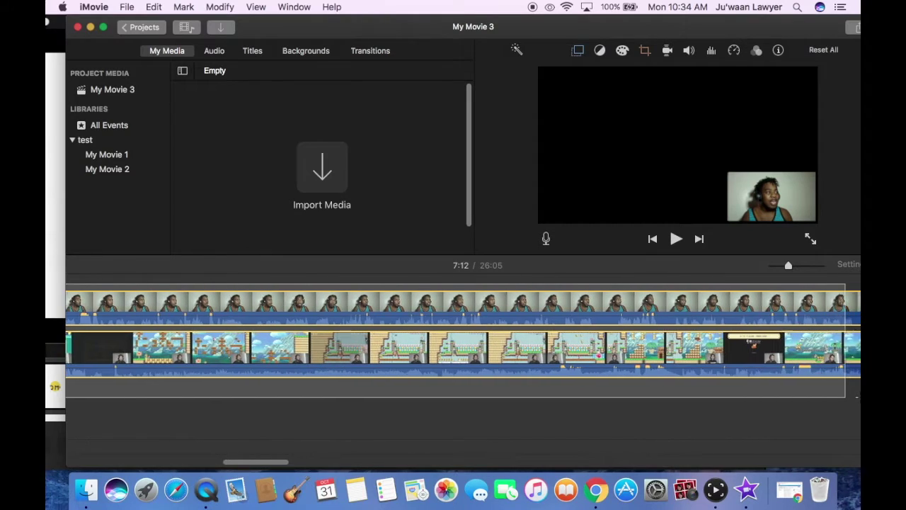
scroll(463, 347, "right", 2)
right_click(771, 327)
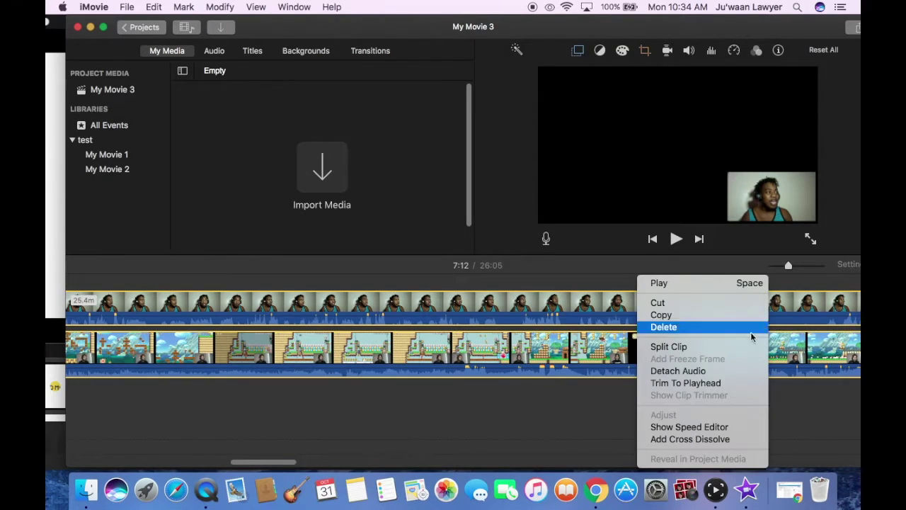
left_click(680, 327)
key("super+z")
Step: Delete both the webcam and gameplay clips, leaving the timeline empty
right_click(542, 347)
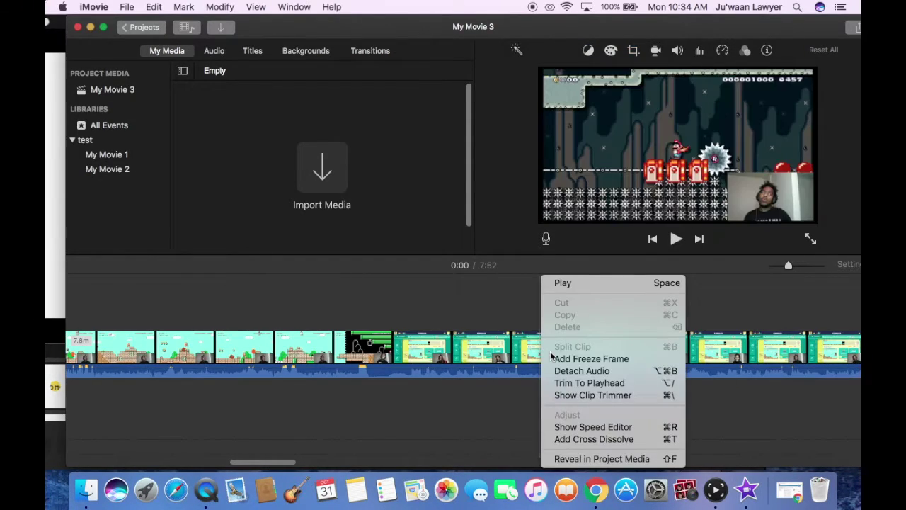
left_click(489, 349)
right_click(490, 349)
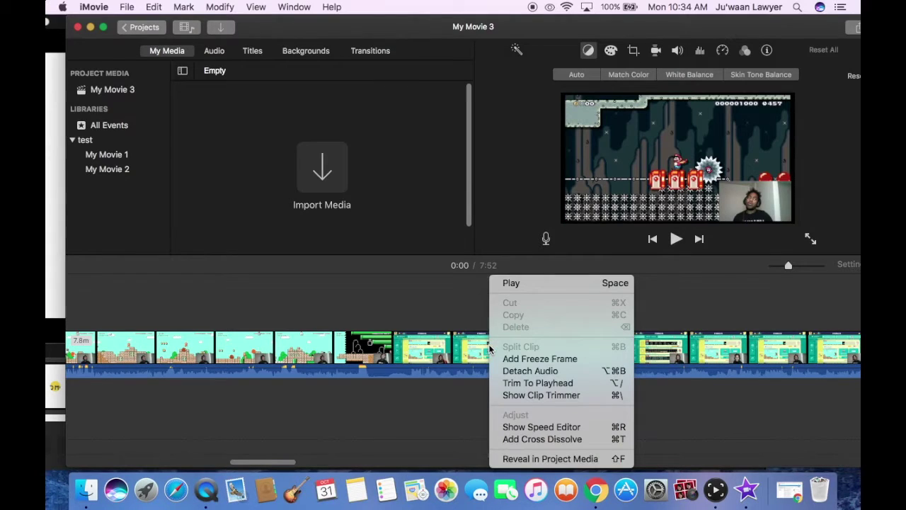
left_click(428, 347)
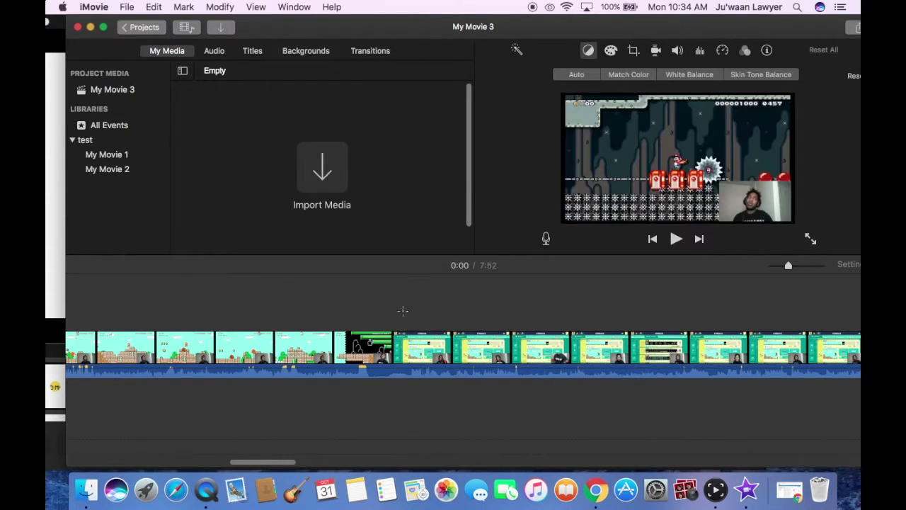
right_click(464, 347)
left_click(508, 327)
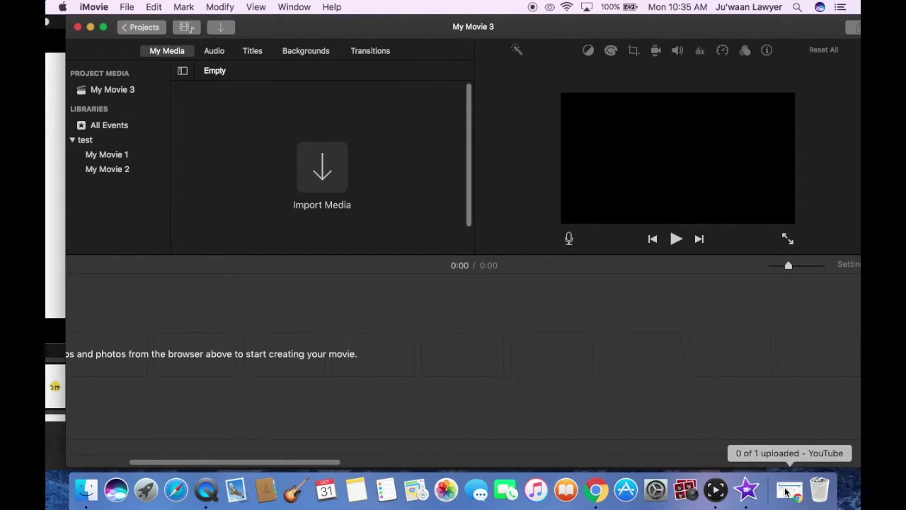
Step: Reveal Game Capture HD's mario maker video file in Finder, then return to iMovie
left_click(47, 44)
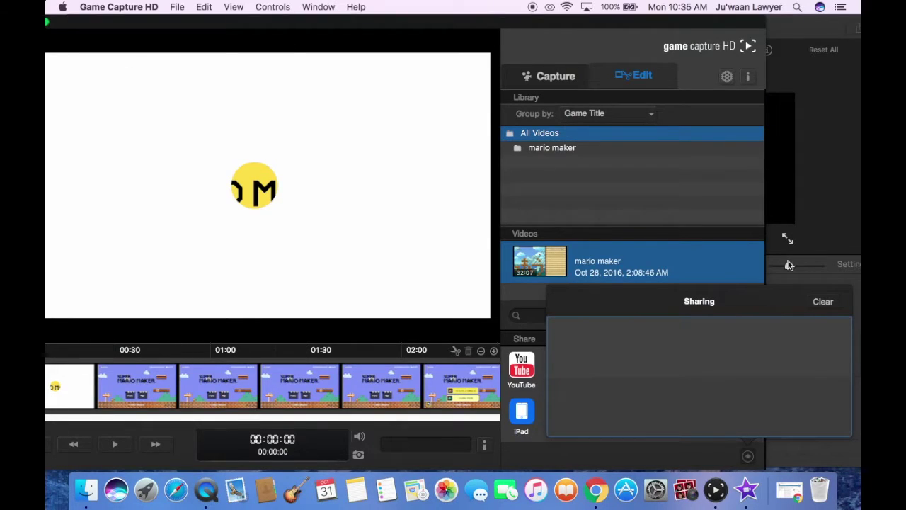
double_click(89, 29)
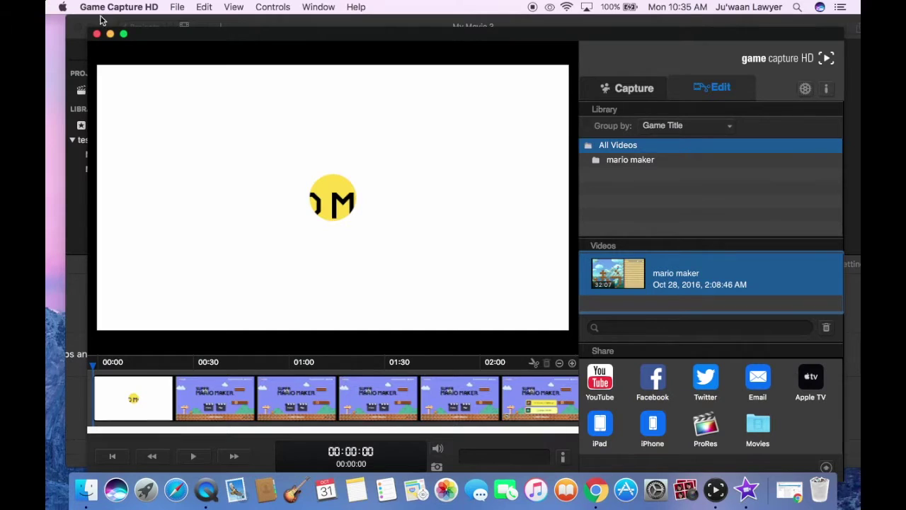
right_click(701, 276)
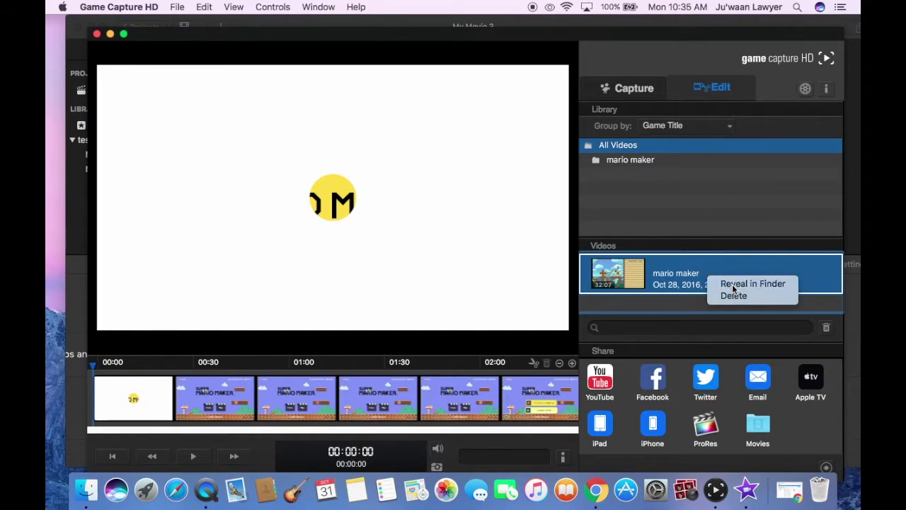
left_click(732, 284)
left_click(593, 27)
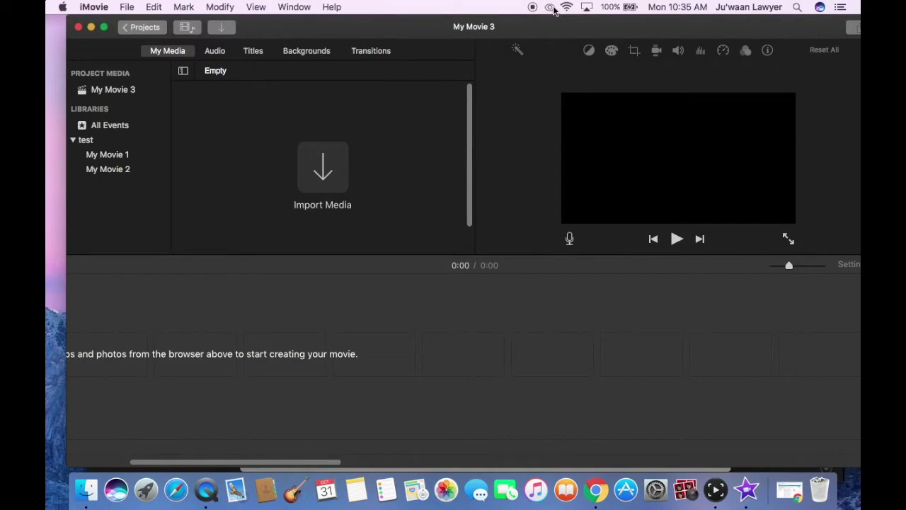
Step: Drag Segment_0001.mp4 from Finder into the My Movie 3 timeline, making it 32:06 long
left_click_drag(526, 22, 322, 22)
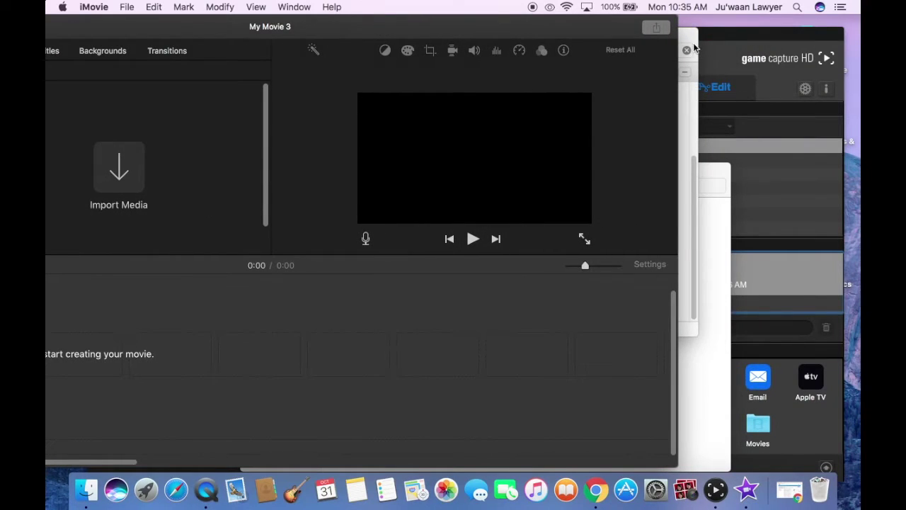
left_click(694, 47)
mouse_move(487, 202)
left_mouse_down()
mouse_move(349, 332)
mouse_move(322, 379)
left_mouse_up()
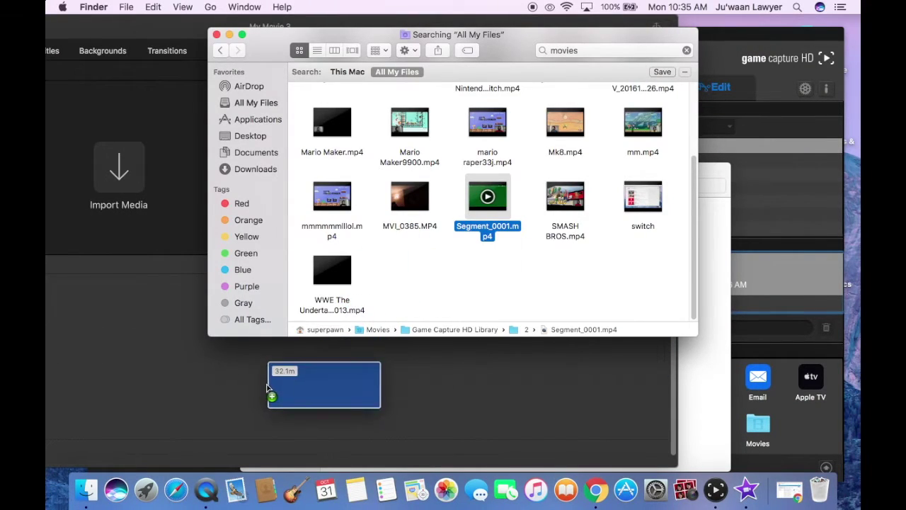
left_click(177, 27)
mouse_move(177, 26)
left_mouse_down()
mouse_move(519, 19)
mouse_move(307, 24)
left_mouse_up()
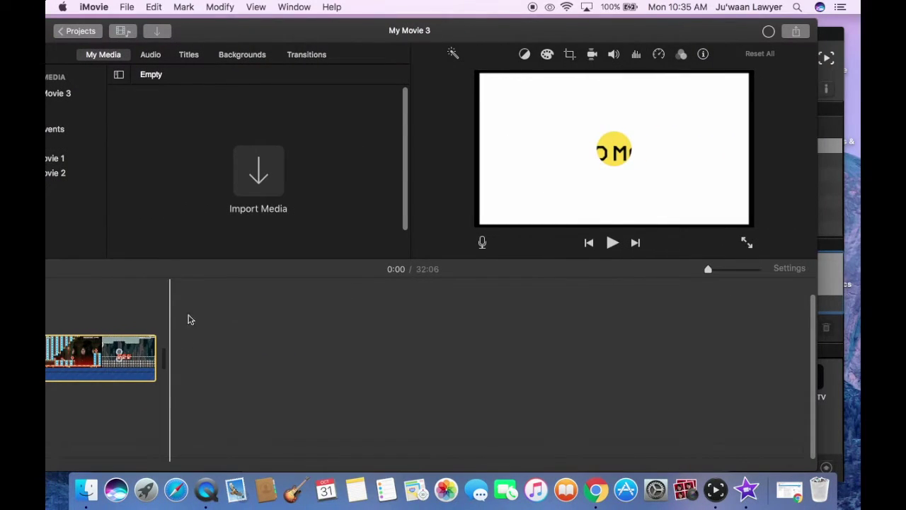
Step: Zoom the timeline to fit the gameplay clip and drag its volume line up to 400%
left_click_drag(237, 35, 264, 36)
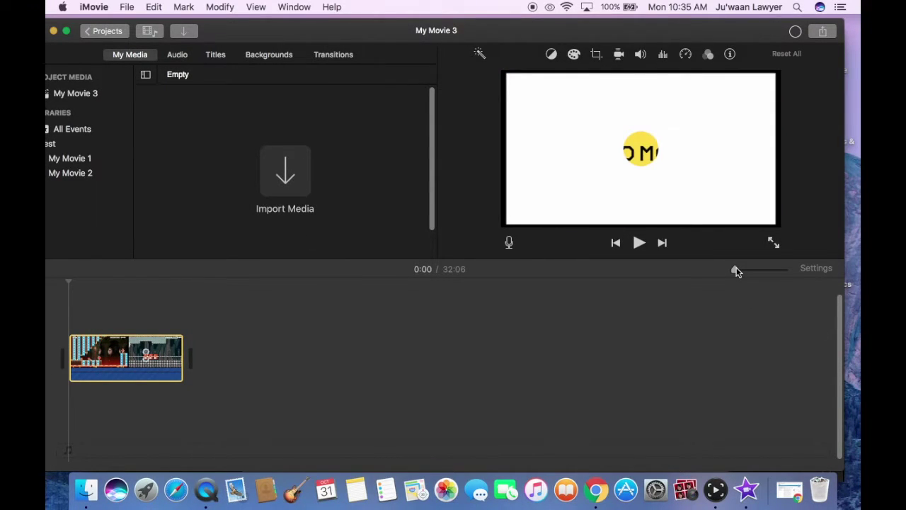
left_click_drag(735, 272, 751, 270)
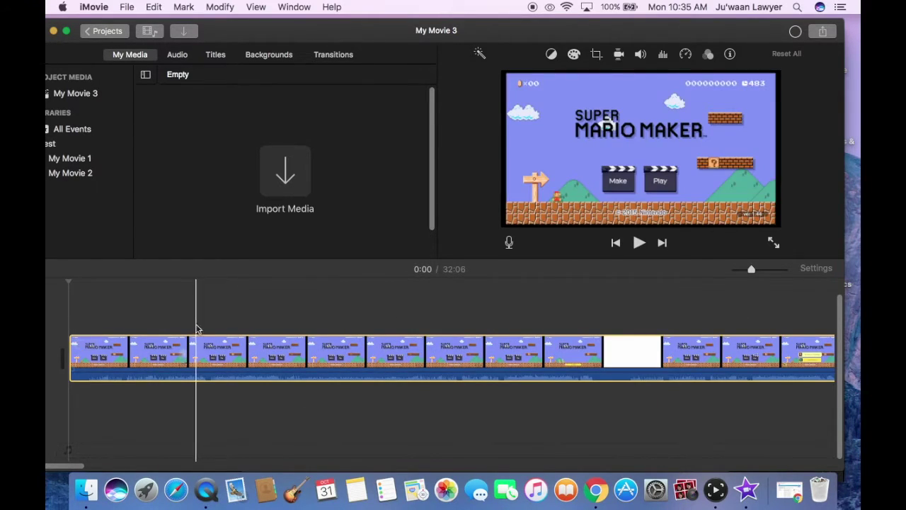
left_click_drag(187, 373, 188, 359)
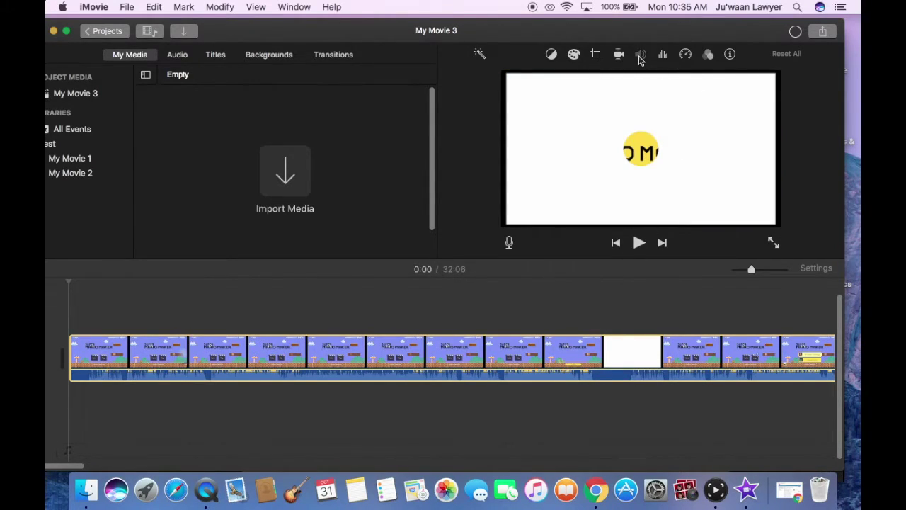
left_click(639, 55)
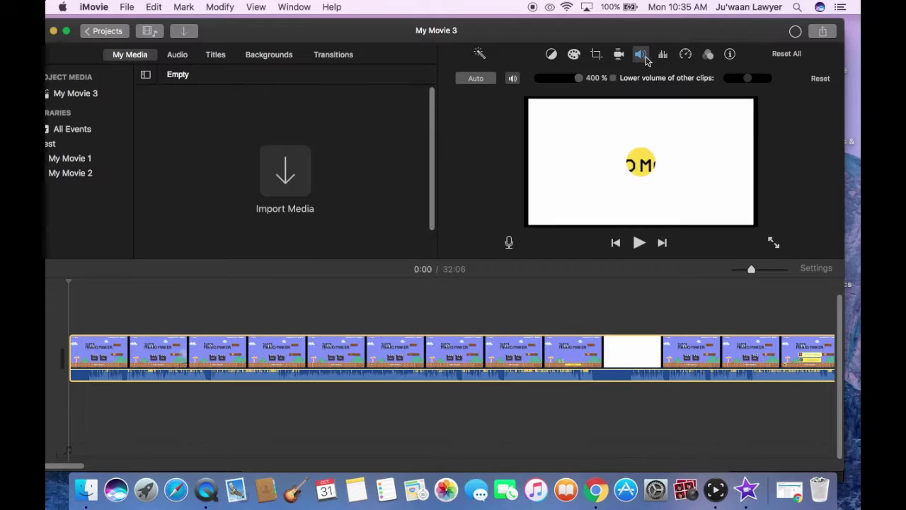
Step: Lower the gameplay clip's volume to 141%
left_click(467, 305)
left_click_drag(408, 375, 406, 377)
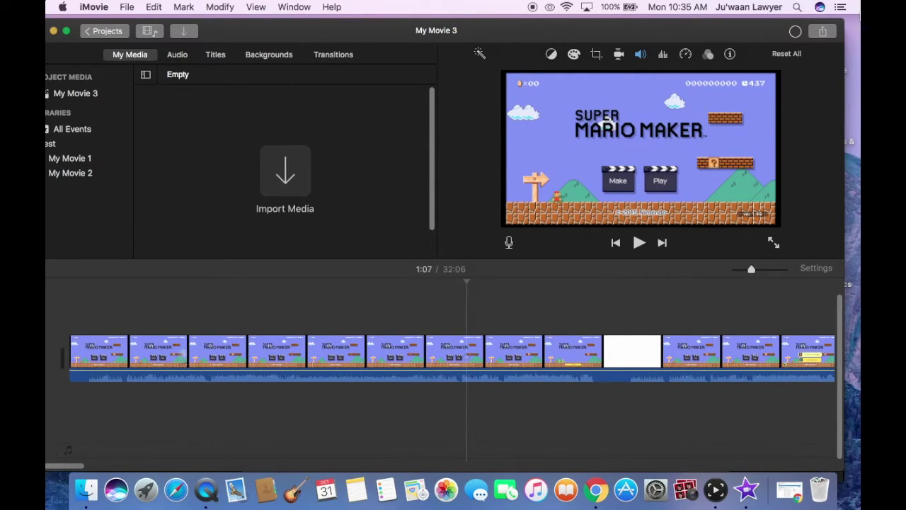
left_click(850, 39)
Step: Close the Game Capture HD window and open Photo Booth beside iMovie
left_click_drag(637, 32, 506, 34)
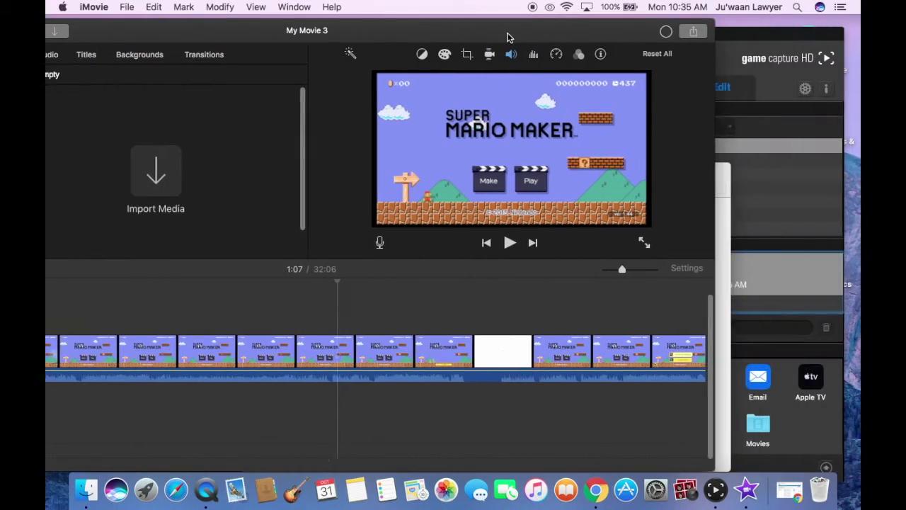
left_click(777, 44)
left_click_drag(677, 48, 755, 37)
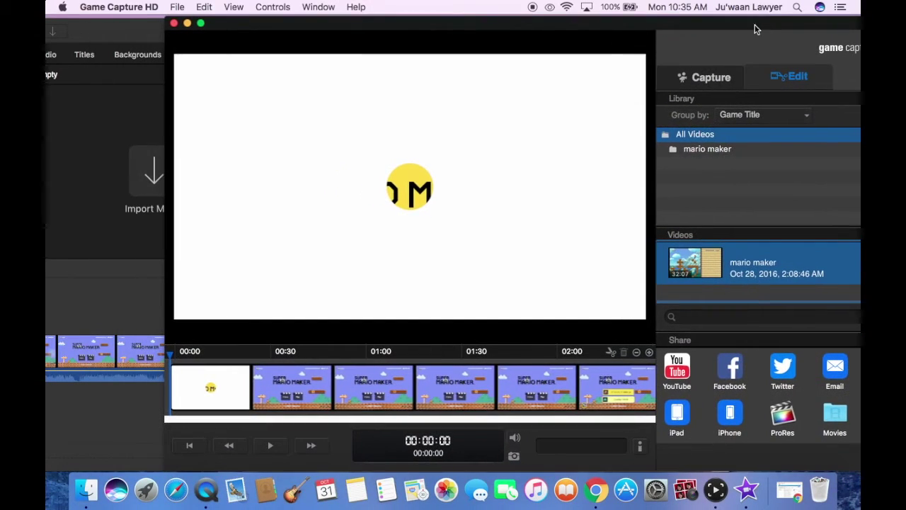
left_click(173, 24)
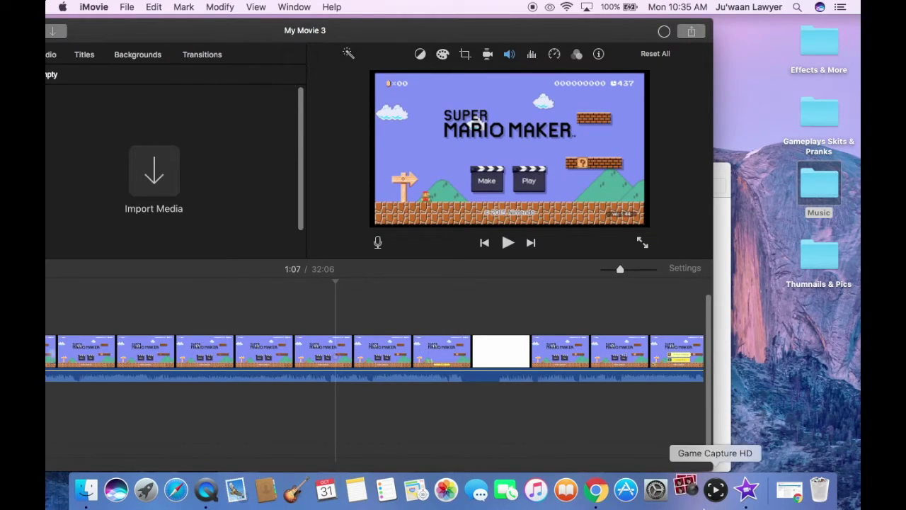
left_click(686, 487)
mouse_move(521, 21)
left_mouse_down()
mouse_move(676, 28)
mouse_move(649, 20)
left_mouse_up()
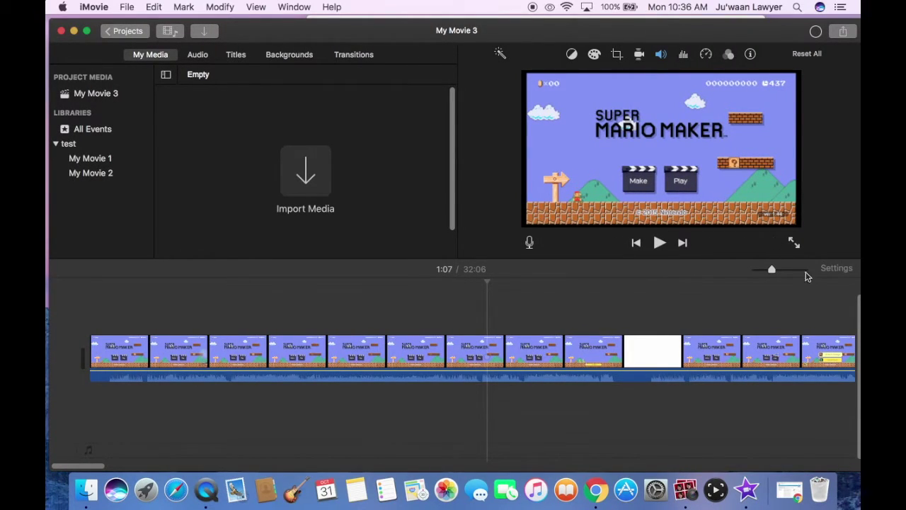
left_click(686, 504)
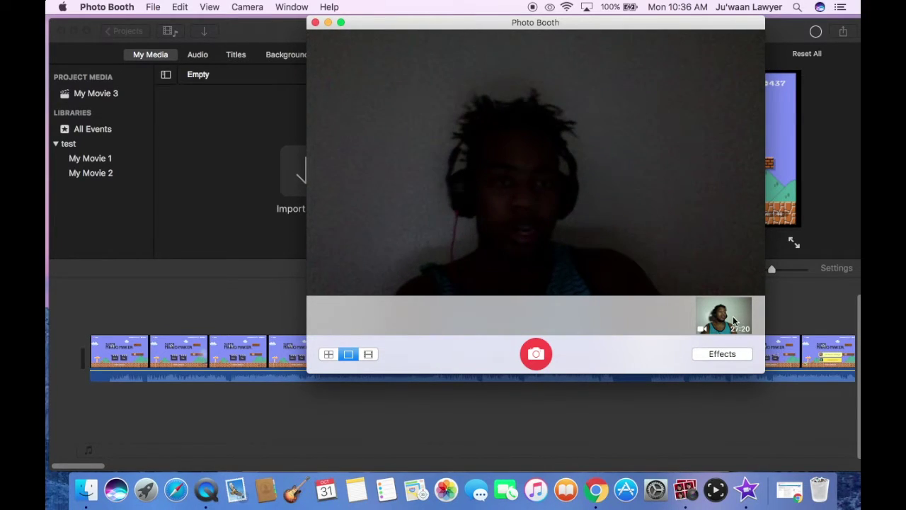
Step: Drag Photo Booth's 27-minute webcam recording onto the timeline above the gameplay, then close Photo Booth
left_click(734, 328)
left_click_drag(734, 328, 92, 317)
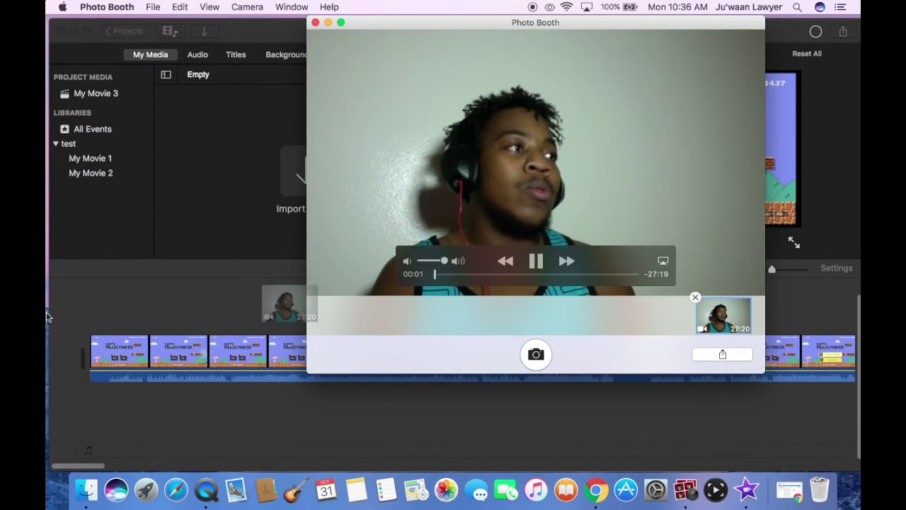
left_click(536, 260)
left_click(314, 24)
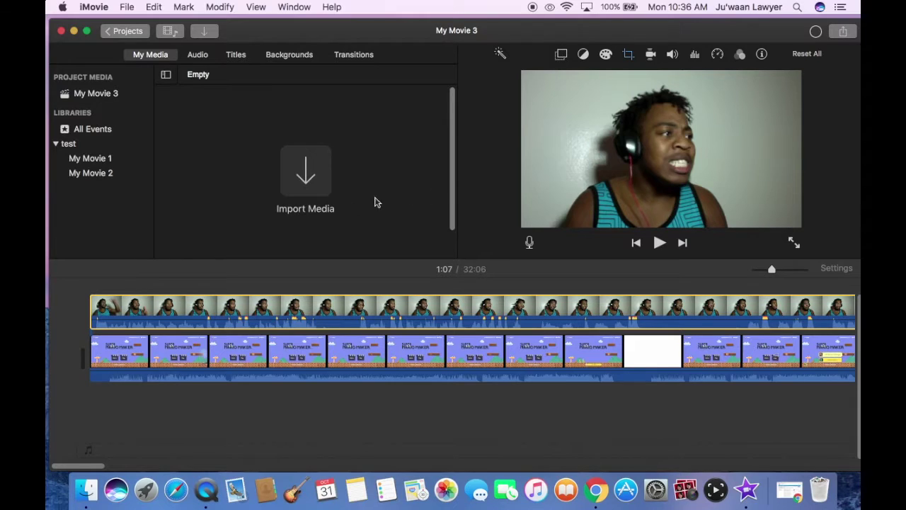
Step: Slide the webcam clip along the timeline until it rests above the gameplay, starting at the beginning
left_click_drag(414, 317, 414, 324)
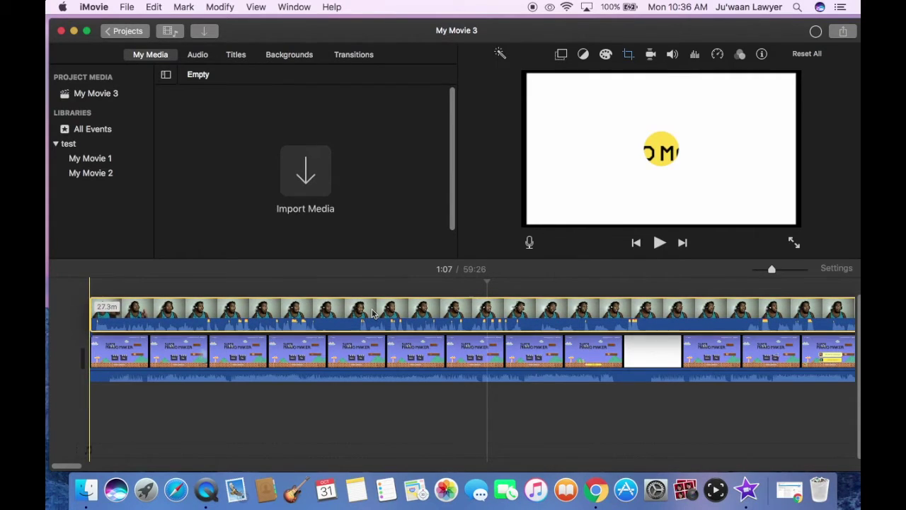
left_click_drag(373, 310, 397, 312)
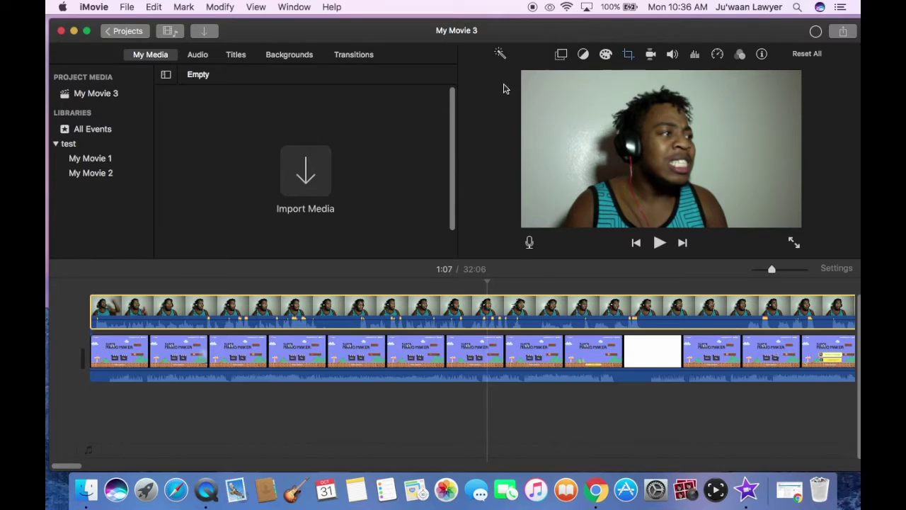
left_click_drag(463, 311, 427, 312)
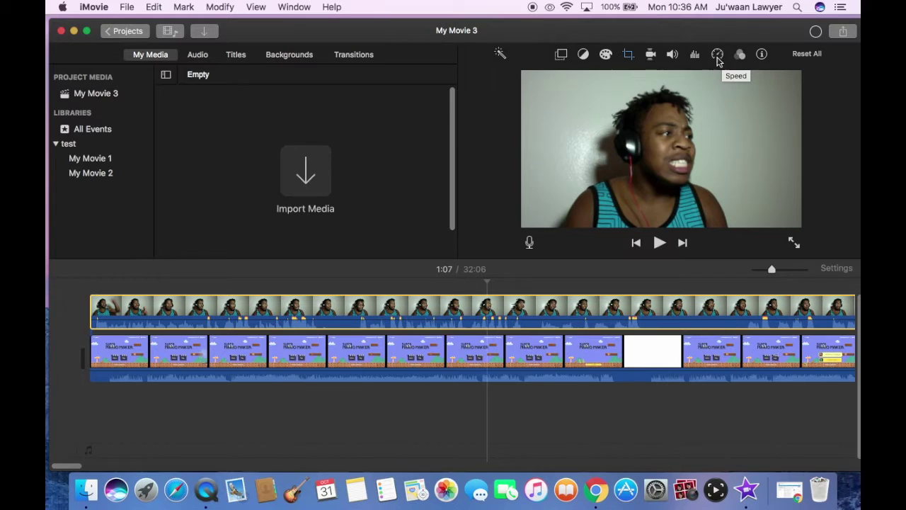
mouse_move(496, 313)
left_mouse_down()
mouse_move(499, 321)
mouse_move(404, 266)
left_mouse_up()
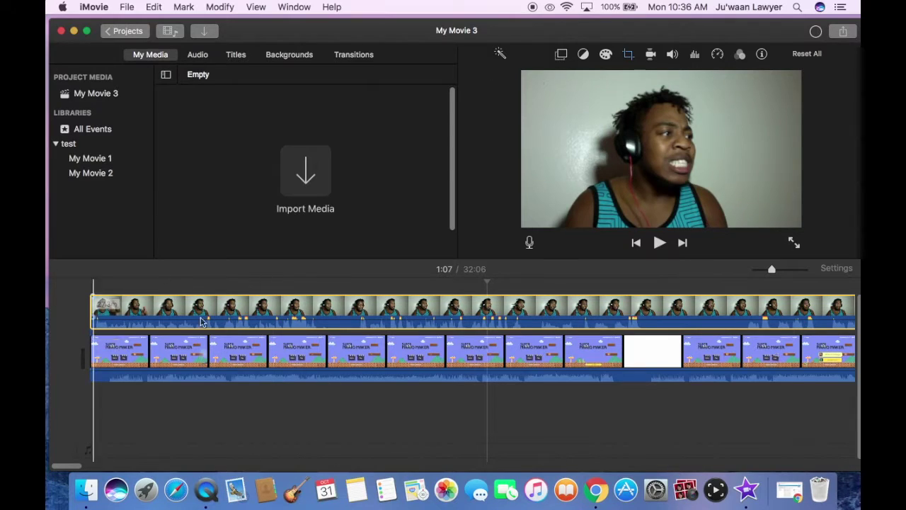
Step: Change the webcam clip's overlay style from Cutaway to Picture in Picture
left_click(562, 55)
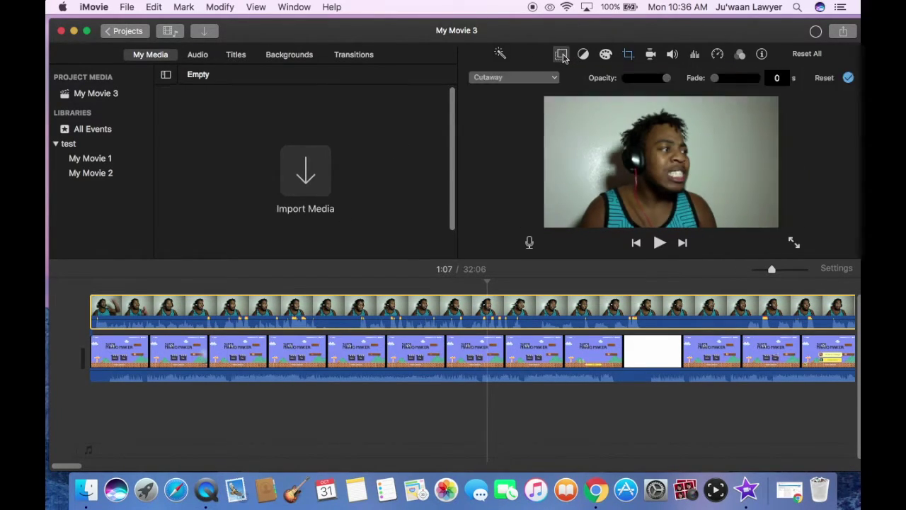
left_click(551, 78)
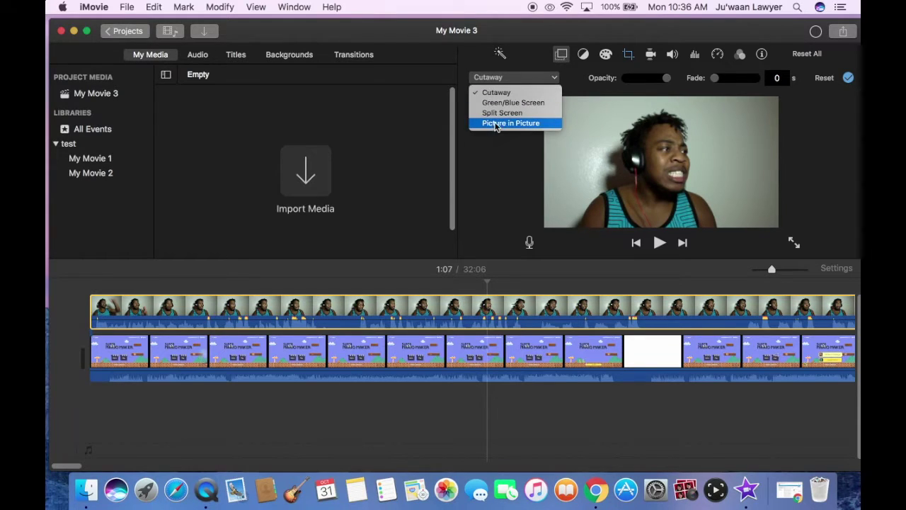
left_click(566, 101)
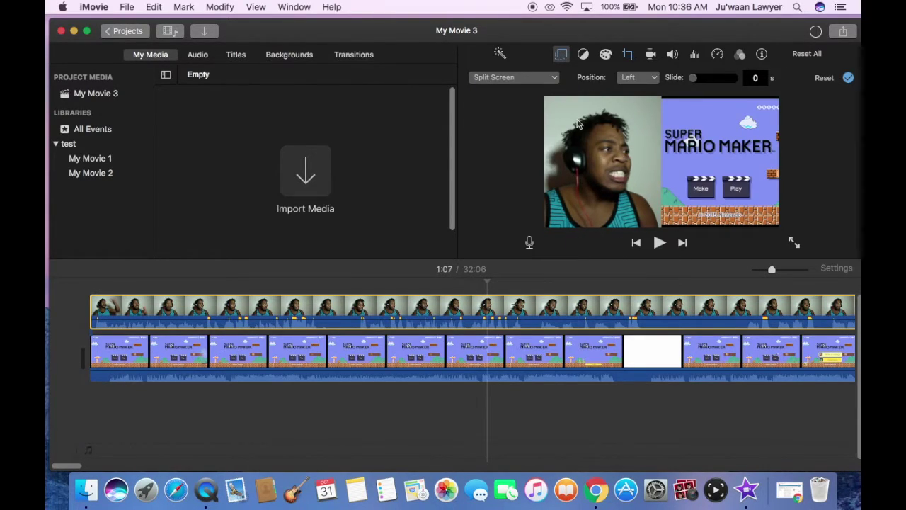
left_click(553, 79)
left_click(513, 123)
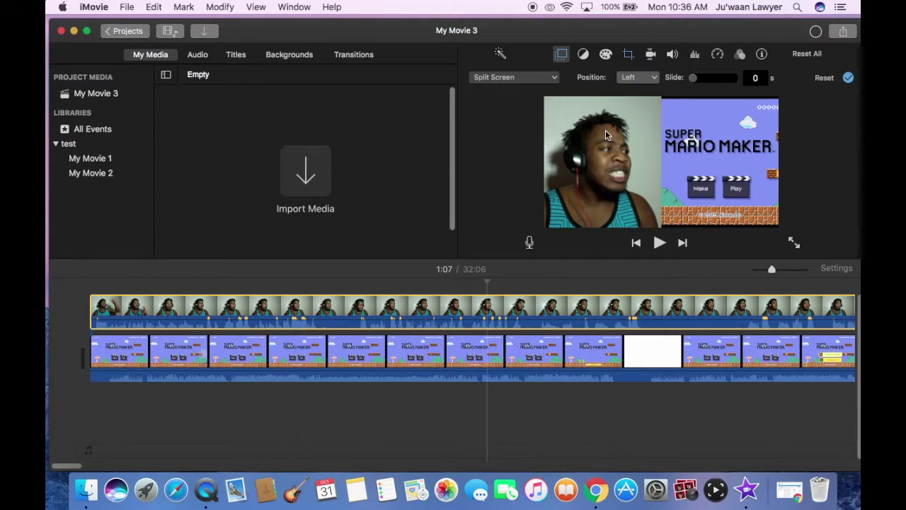
Step: Move the webcam inset to the bottom-right corner and return to the movie's start
mouse_move(727, 135)
left_mouse_down()
mouse_move(635, 211)
mouse_move(573, 212)
left_mouse_up()
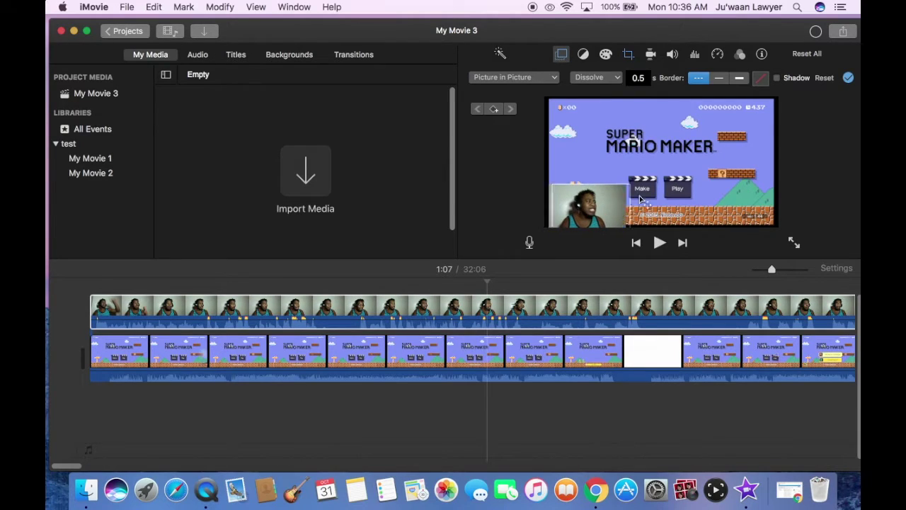
left_click_drag(599, 197, 756, 200)
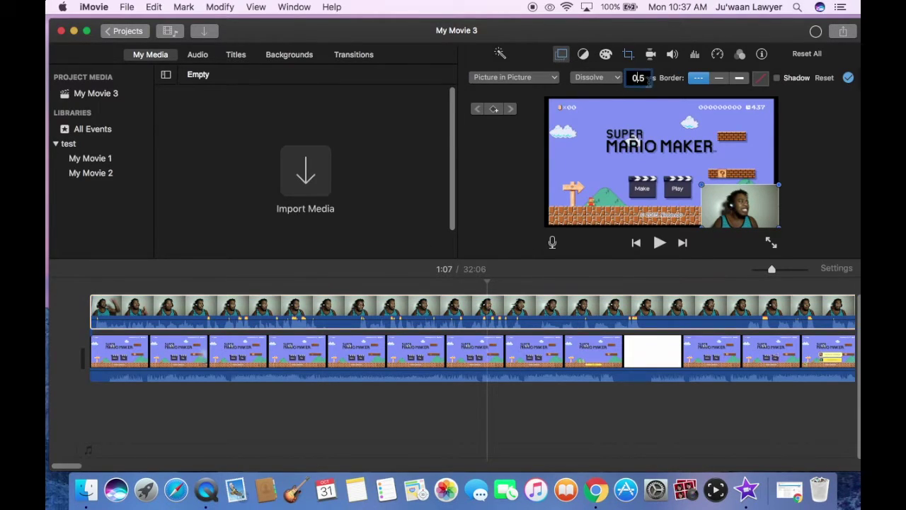
left_click(61, 301)
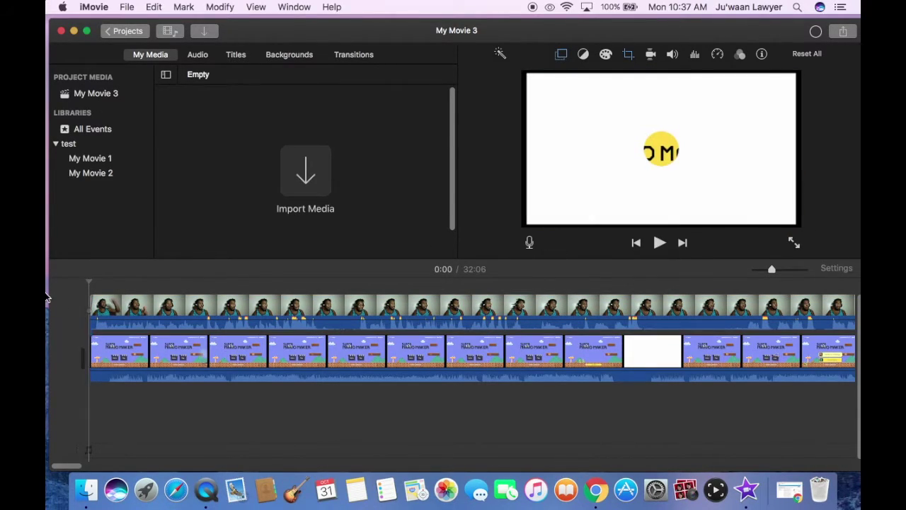
Step: Preview the overlay and set the picture-in-picture dissolve duration to 0
key("space")
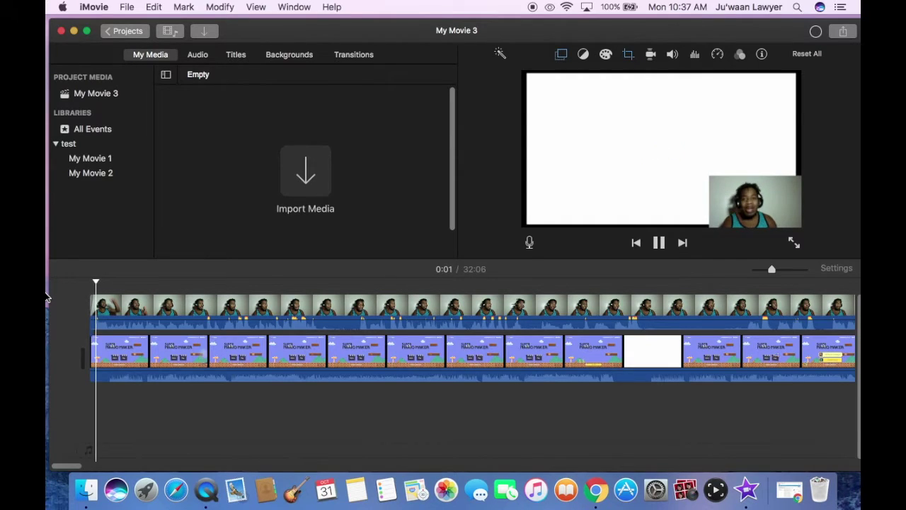
key("space")
left_click(563, 56)
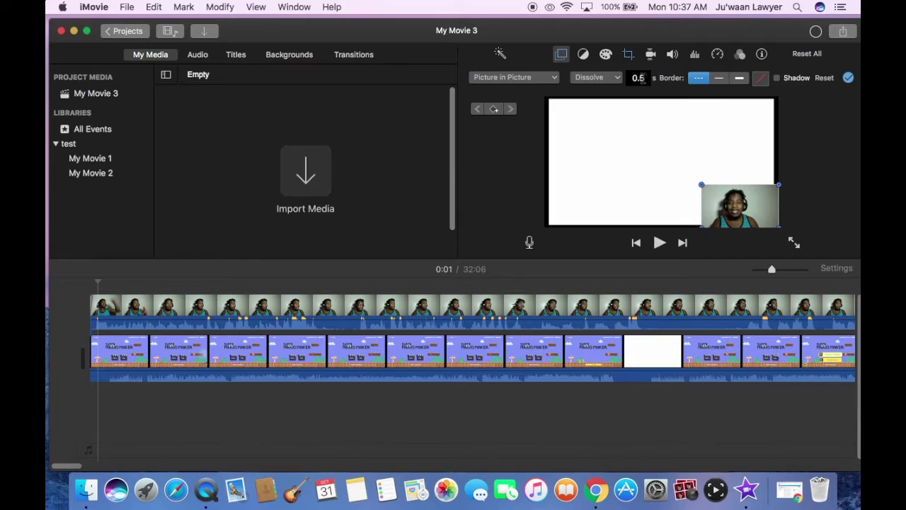
left_click_drag(641, 78, 633, 78)
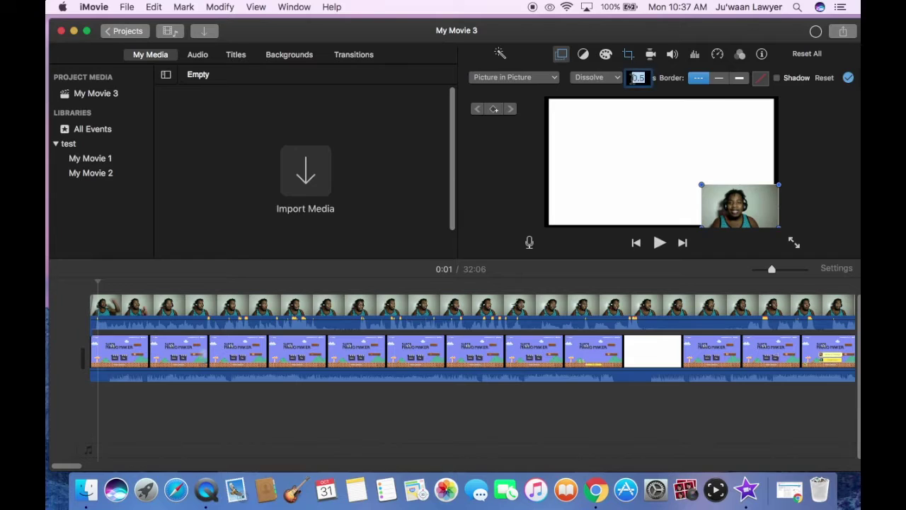
type("0")
Step: Replay from the start and fit the webcam inset snugly into the bottom-right corner
left_click(84, 301)
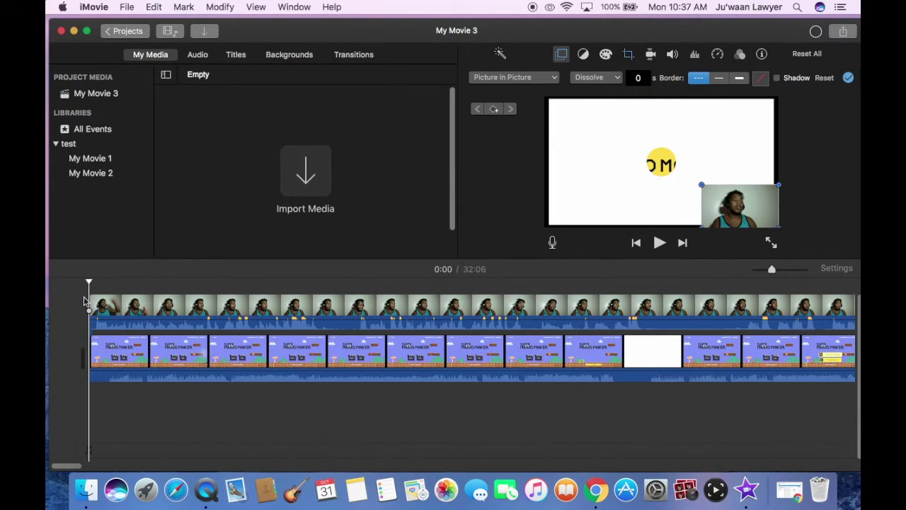
key("space")
key("space")
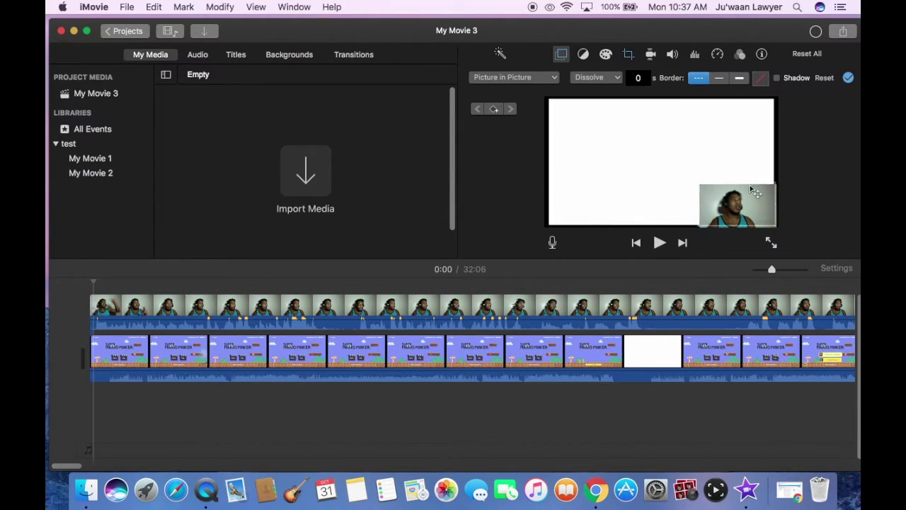
left_click_drag(761, 197, 759, 195)
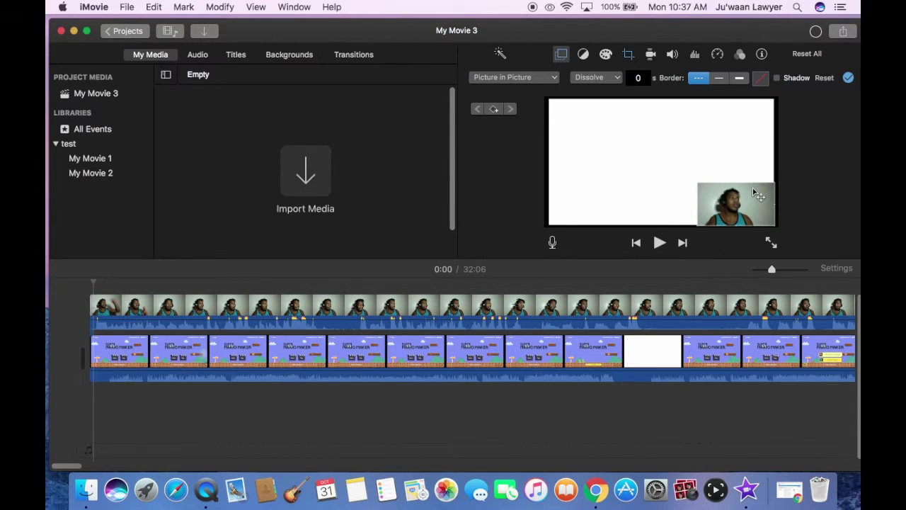
left_click_drag(753, 189, 745, 198)
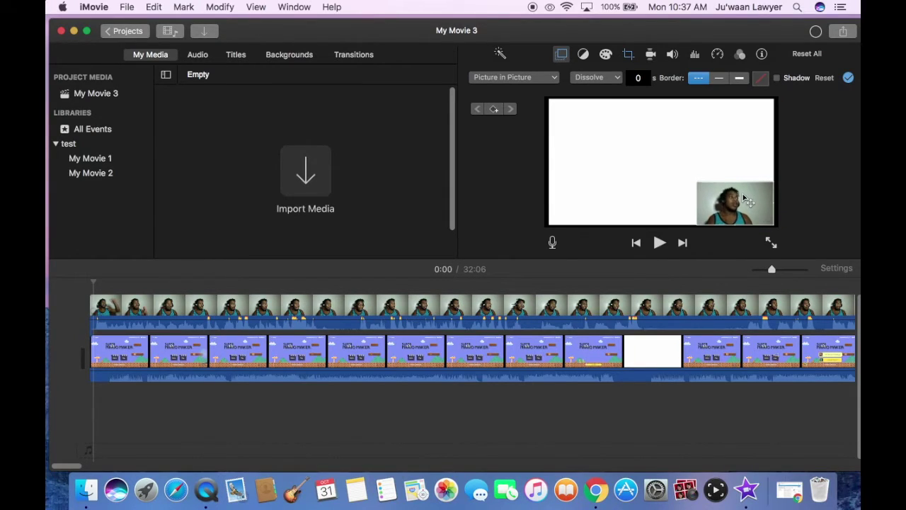
left_click_drag(744, 194, 745, 198)
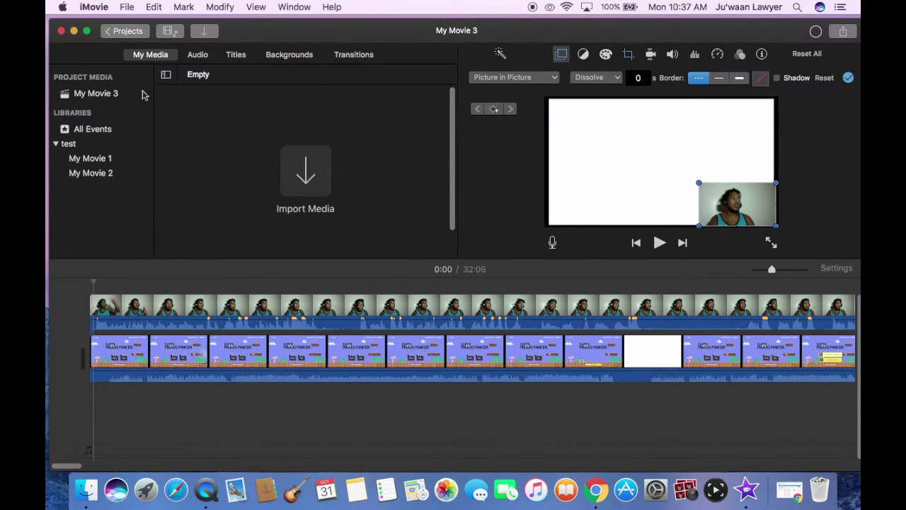
left_click(126, 7)
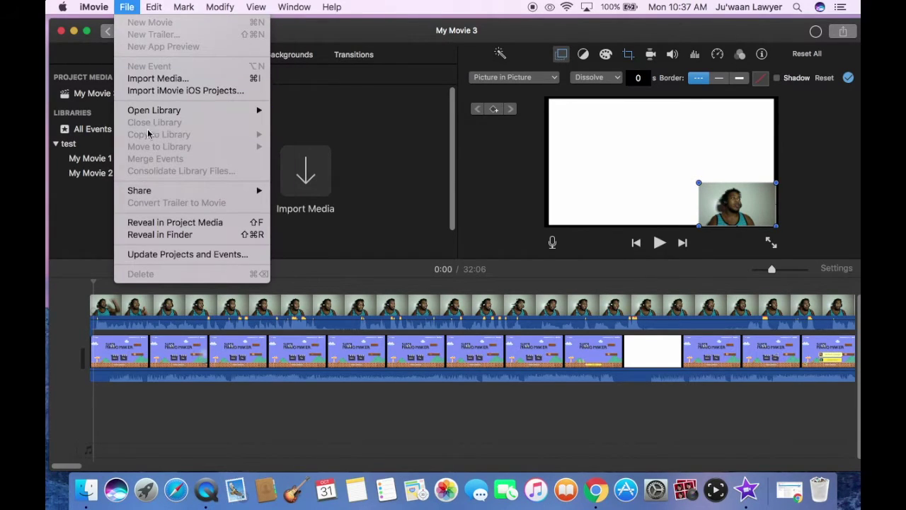
mouse_move(294, 7)
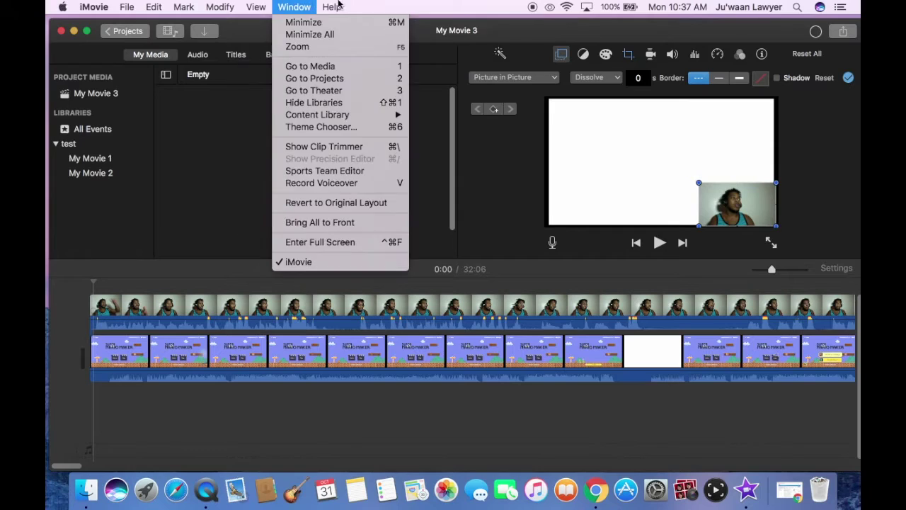
left_click(219, 7)
left_click(154, 8)
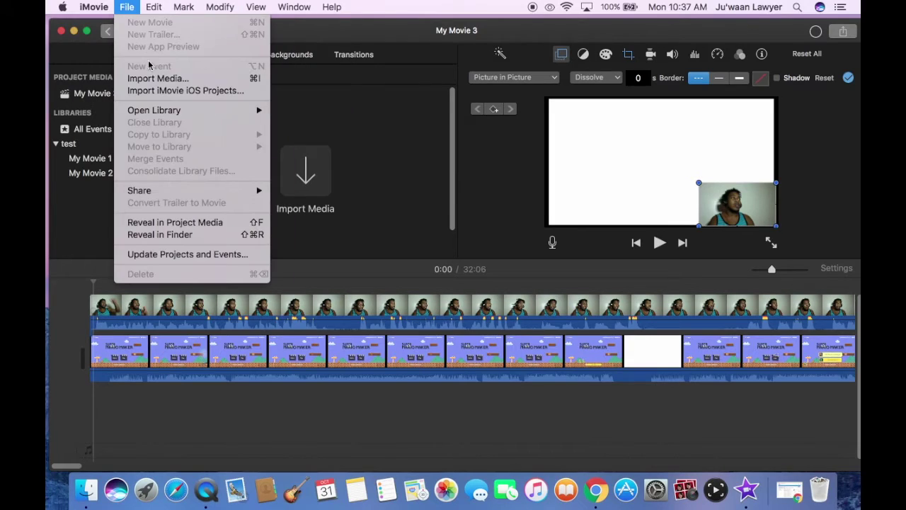
mouse_move(139, 190)
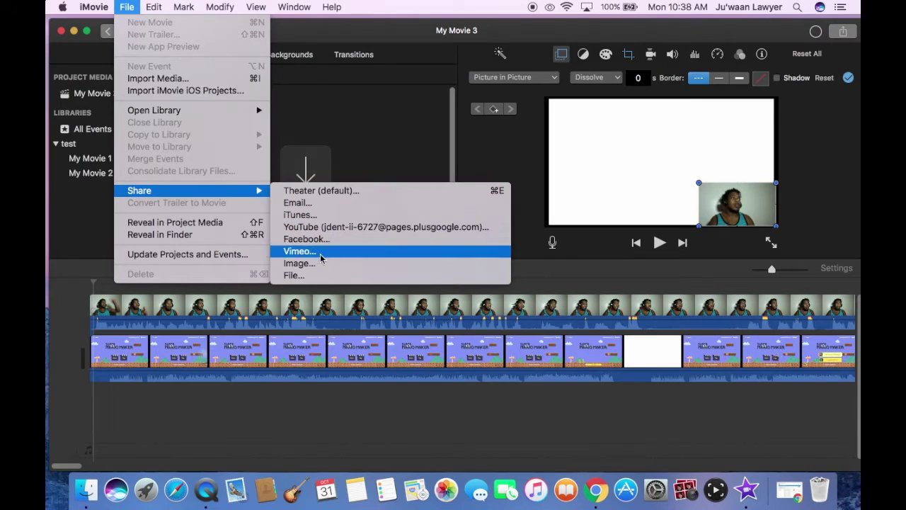
left_click(291, 275)
type("dtp gta3")
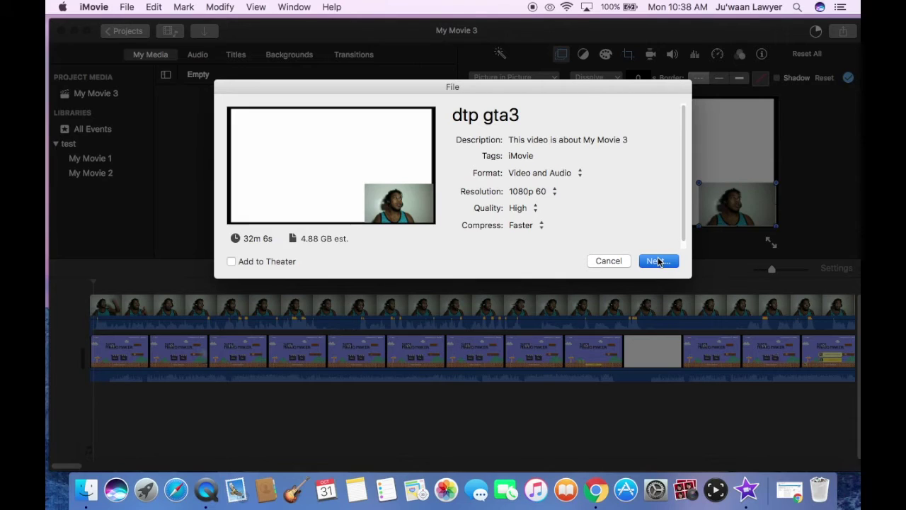
key("Return")
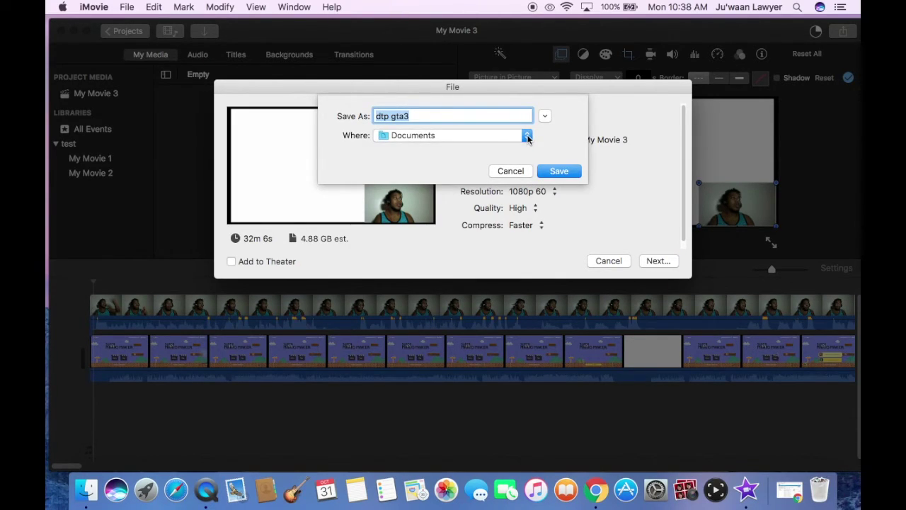
left_click(527, 137)
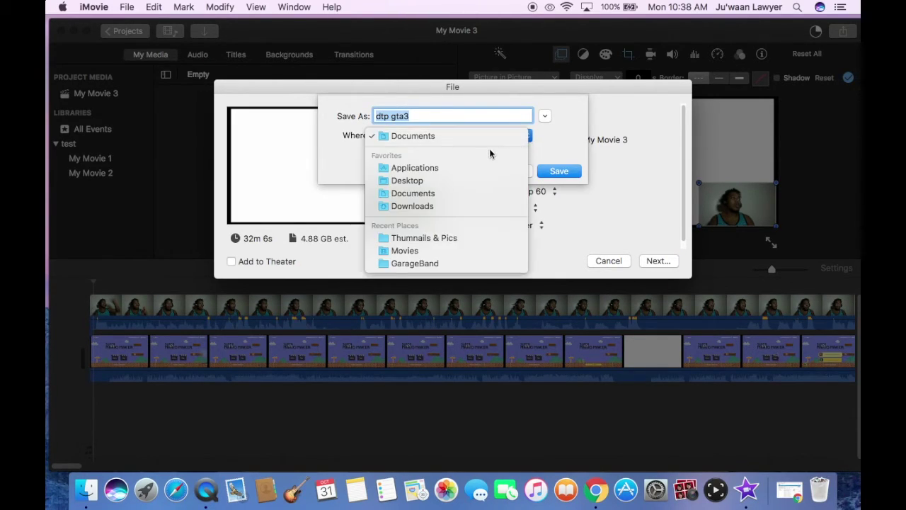
left_click(411, 181)
left_click(509, 171)
left_click(608, 260)
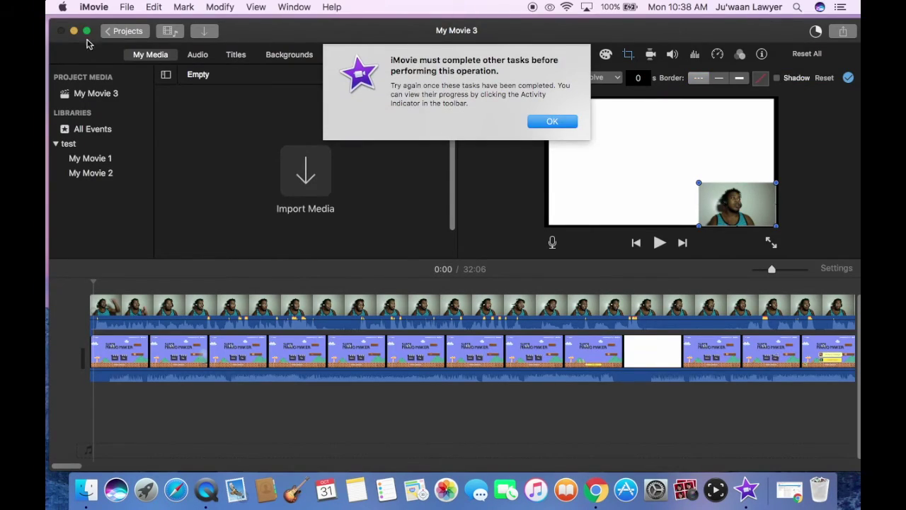
left_click(538, 125)
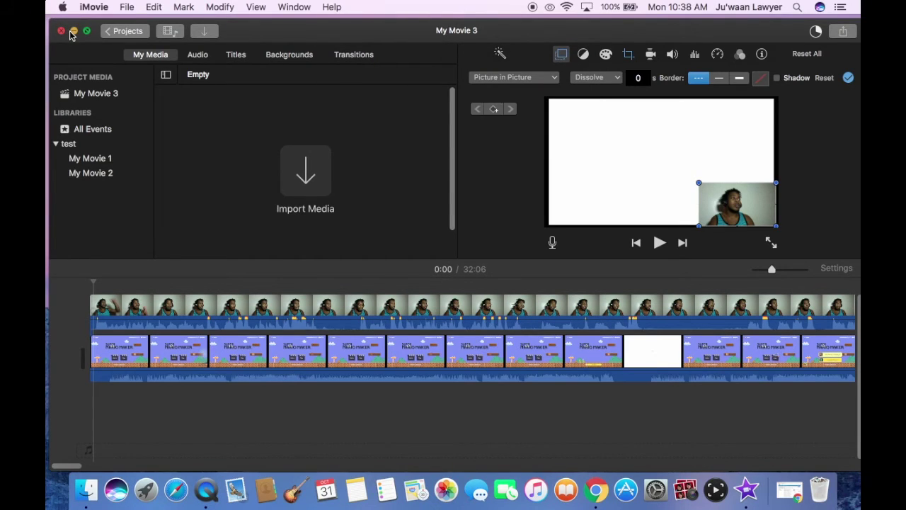
left_click(73, 31)
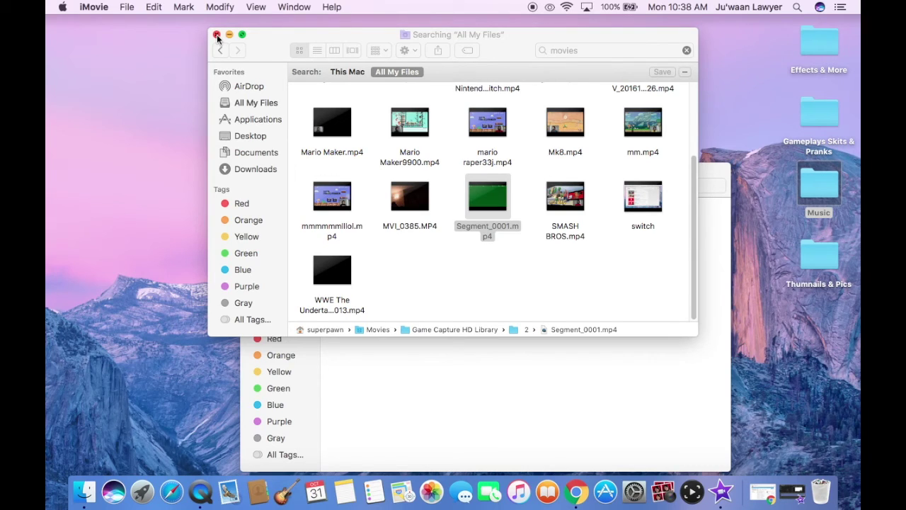
Step: Close the Finder 'movies' search window and the folder 2 window
left_click(217, 34)
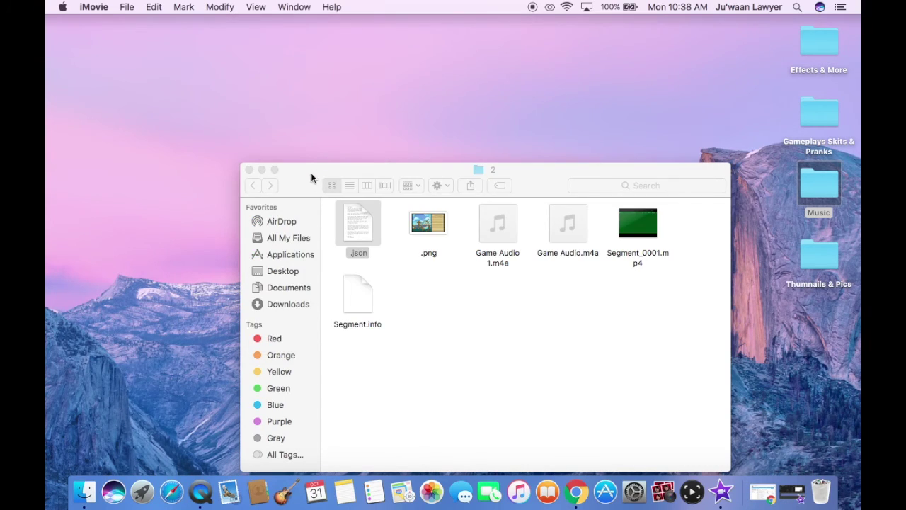
left_click_drag(311, 178, 238, 136)
left_click(176, 128)
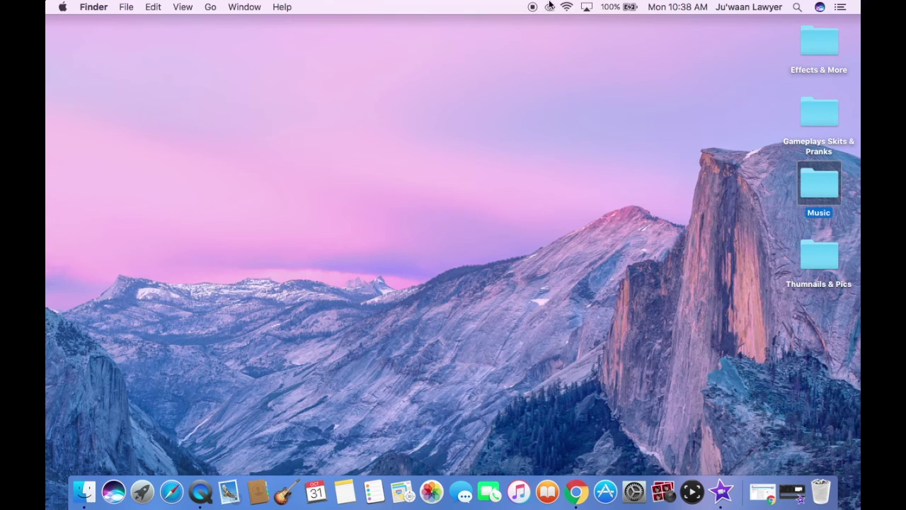